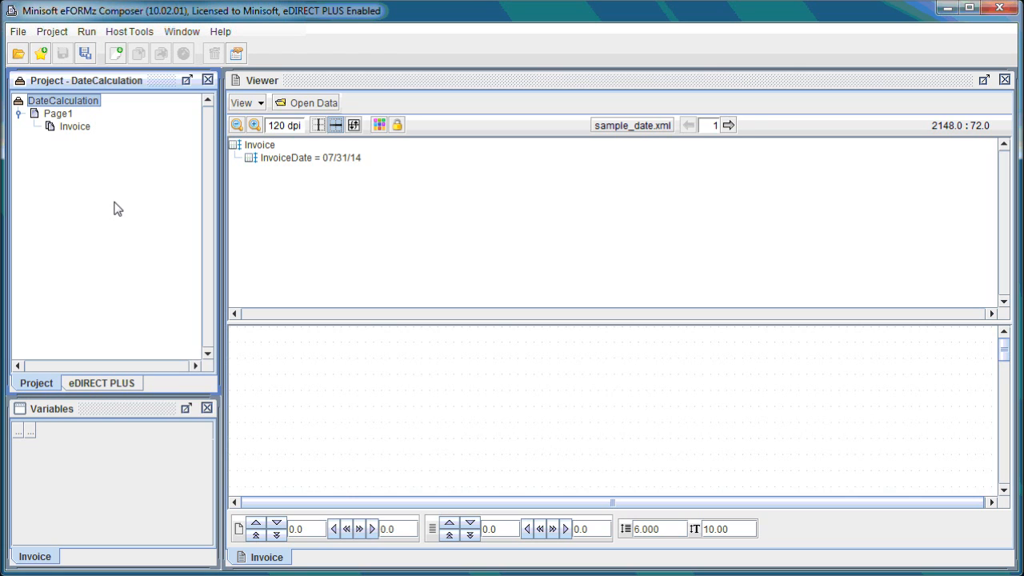
Step: Add a variable named InvoiceDate from the InvoiceDate data node, keeping the default variable settings
{"action": "right_click", "coordinate": [317, 163]}
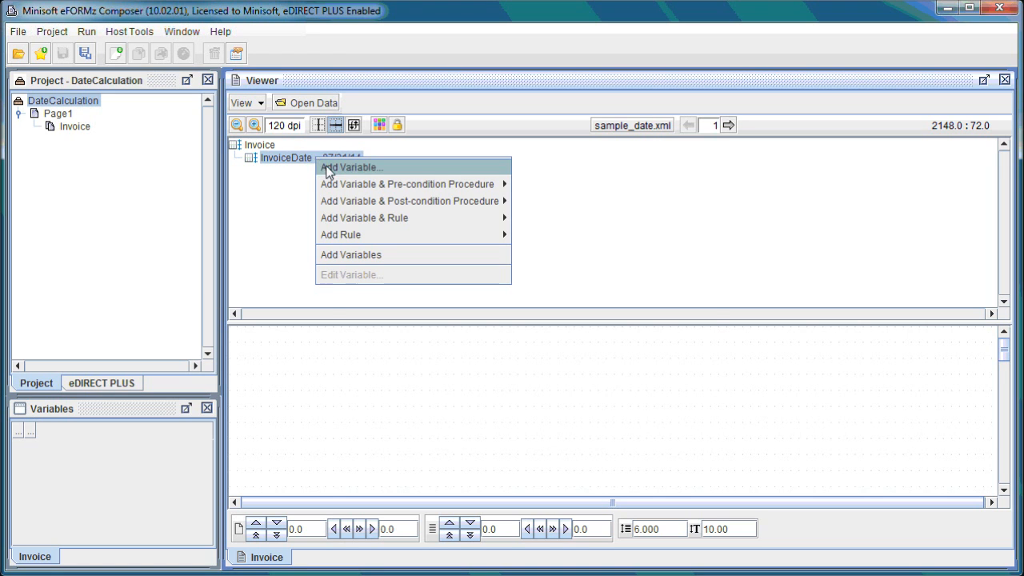
{"action": "left_click", "coordinate": [330, 168]}
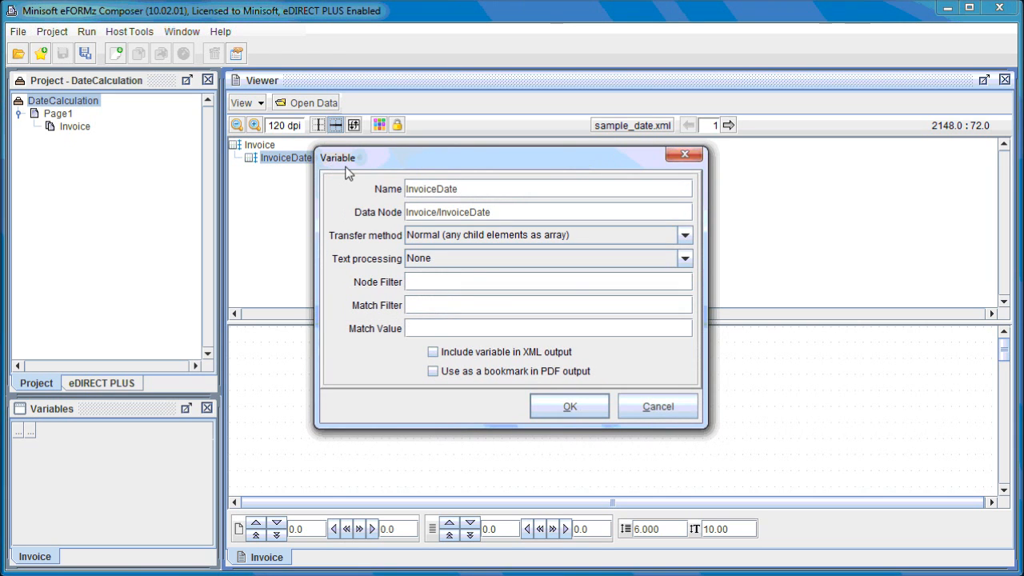
{"action": "left_click", "coordinate": [565, 404]}
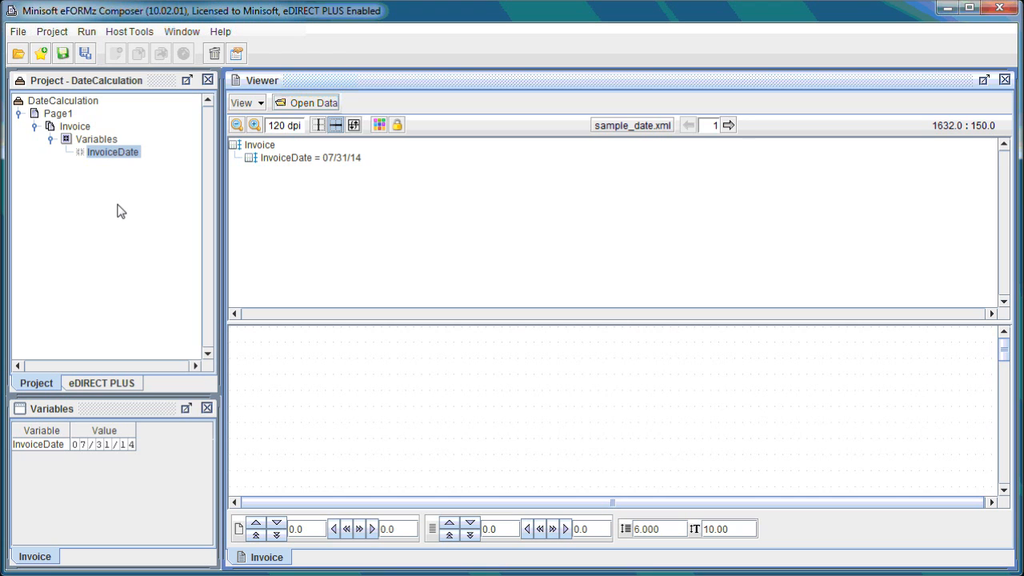
Step: Add a by-position variable named DueDateDays to the Invoice form, leaving its position and size at the defaults
{"action": "right_click", "coordinate": [87, 128]}
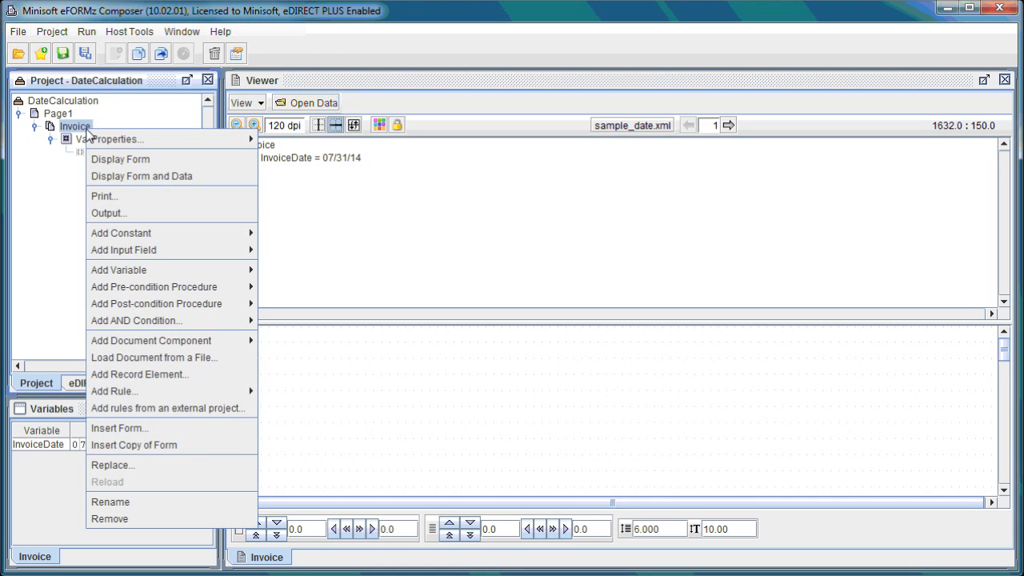
{"action": "mouse_move", "coordinate": [193, 270]}
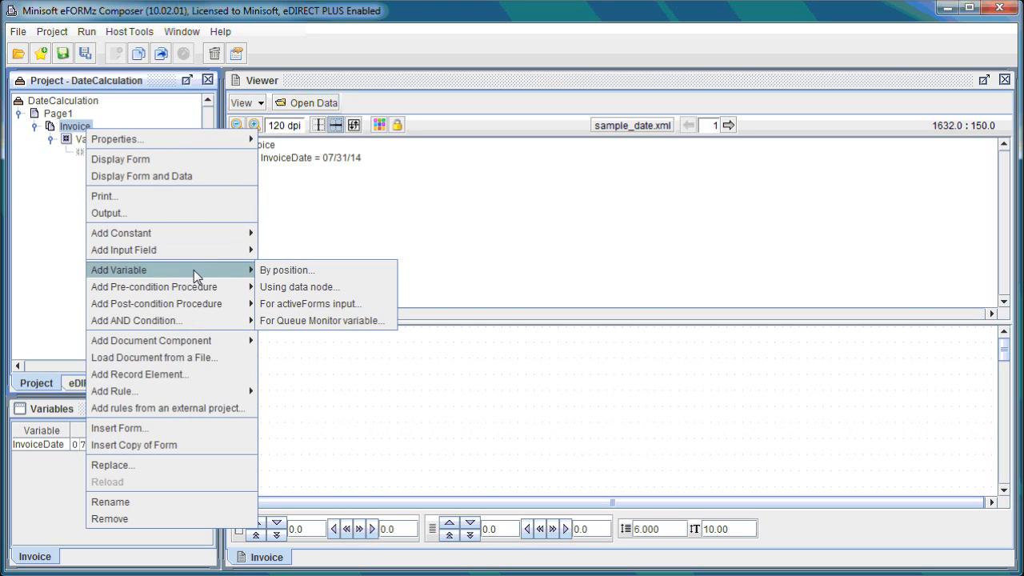
{"action": "left_click", "coordinate": [290, 271]}
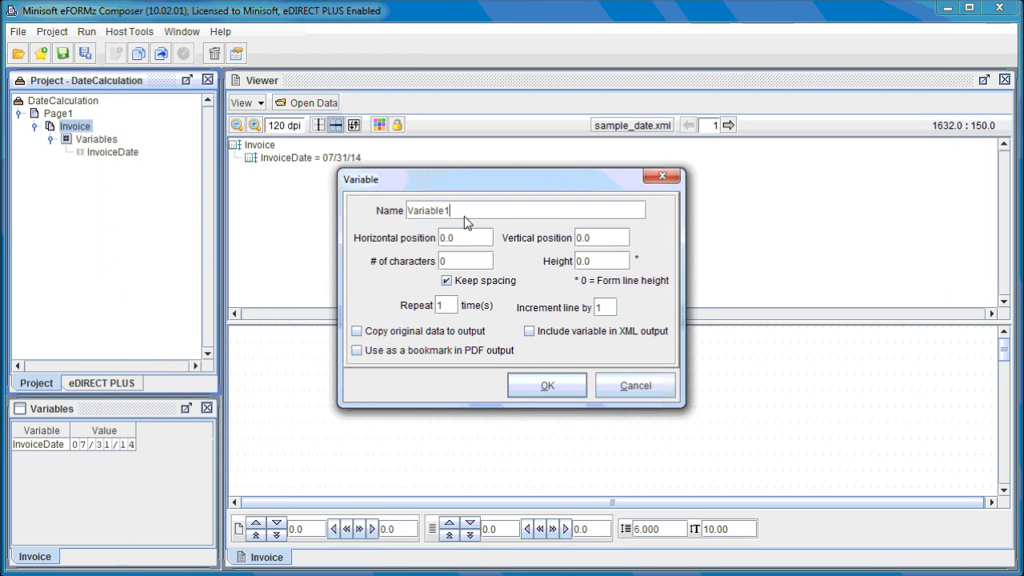
{"action": "left_click_drag", "start_coordinate": [465, 213], "coordinate": [361, 206]}
{"action": "key", "text": "Caps_Lock"}
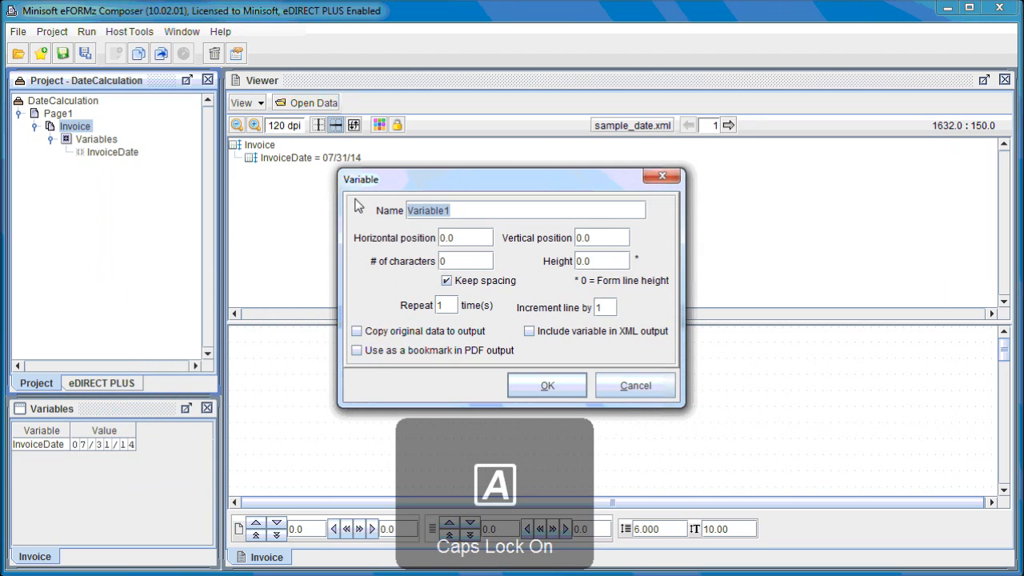
{"action": "type", "text": "D"}
{"action": "key", "text": "Caps_Lock"}
{"action": "type", "text": "ue"}
{"action": "key", "text": "Caps_Lock"}
{"action": "type", "text": "D"}
{"action": "key", "text": "Caps_Lock"}
{"action": "type", "text": "ate"}
{"action": "key", "text": "Caps_Lock"}
{"action": "type", "text": "D"}
{"action": "key", "text": "Caps_Lock"}
{"action": "type", "text": "ays"}
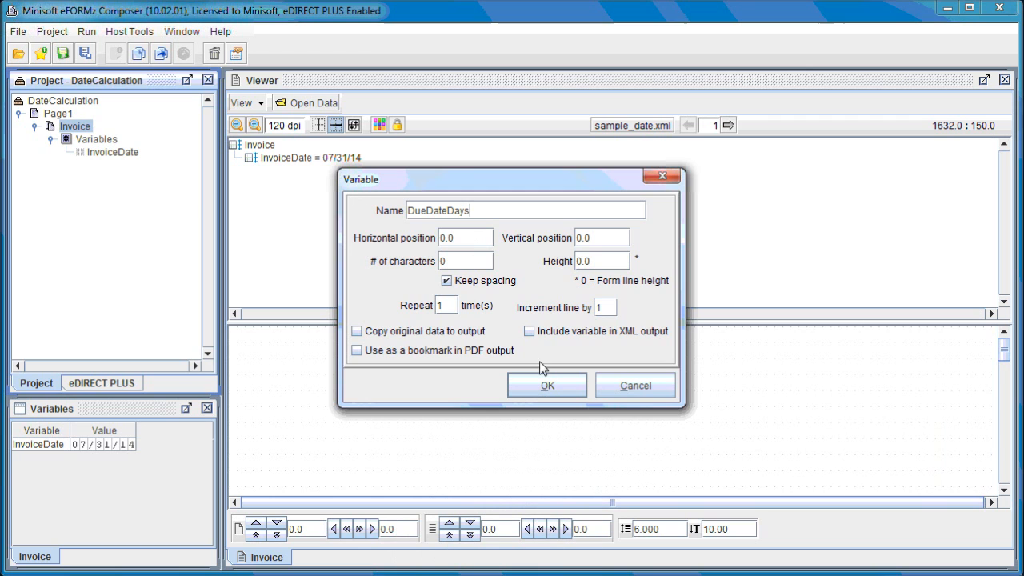
{"action": "left_click", "coordinate": [551, 383]}
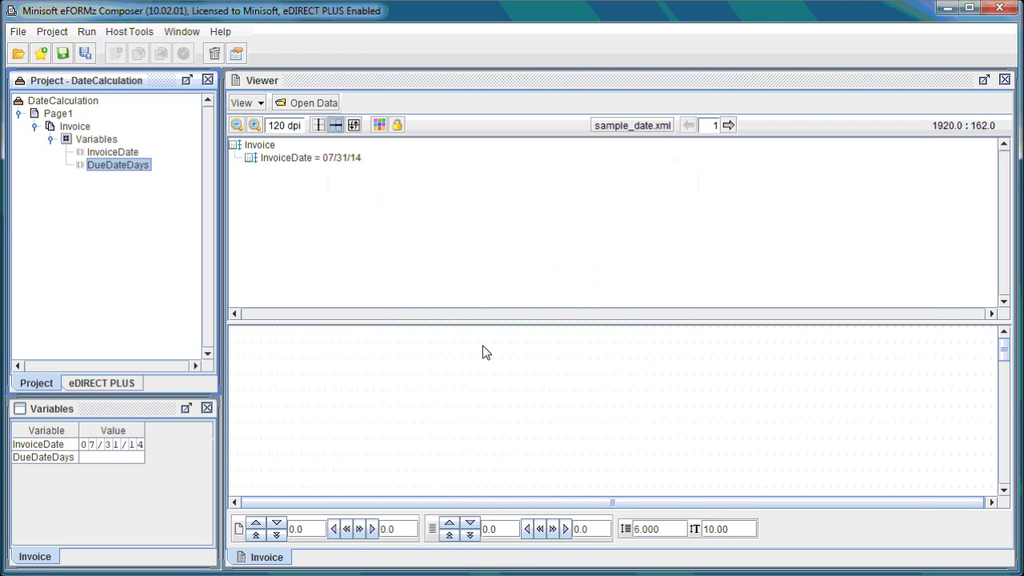
Step: Add a Set value function to the DueDateDays variable with the constant 30
{"action": "right_click", "coordinate": [111, 175]}
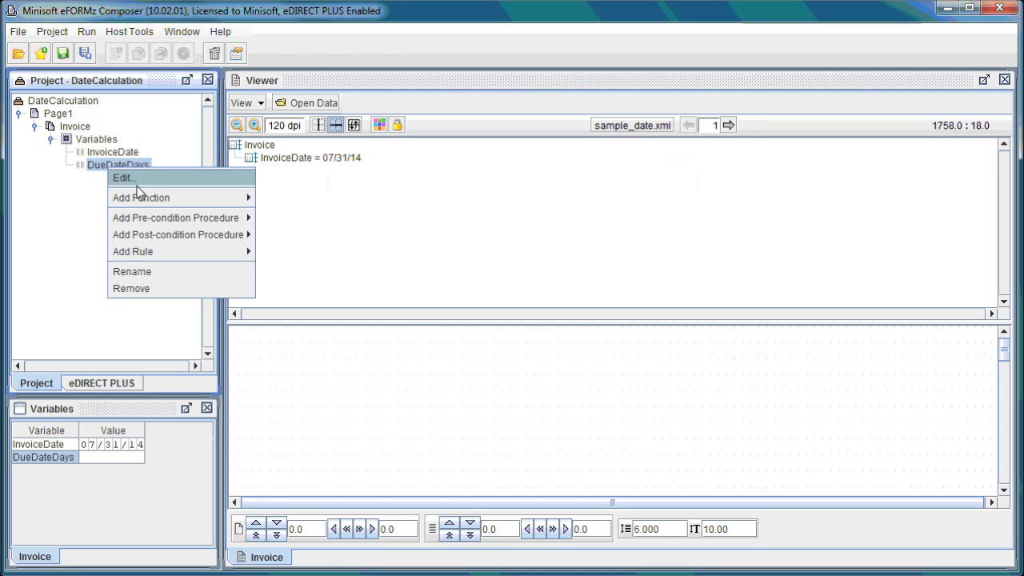
{"action": "mouse_move", "coordinate": [159, 200]}
{"action": "left_click", "coordinate": [295, 213]}
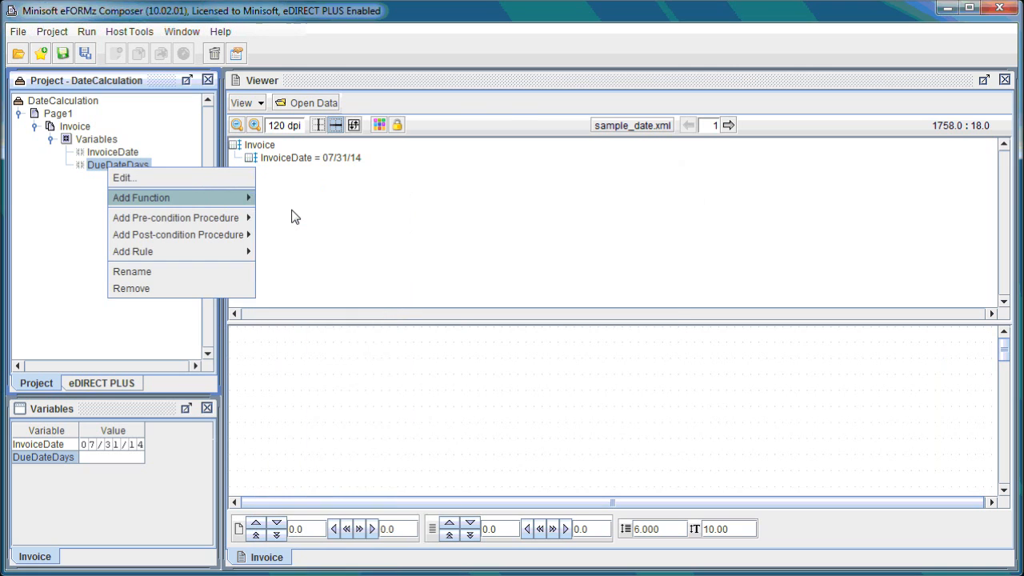
{"action": "left_click", "coordinate": [416, 232]}
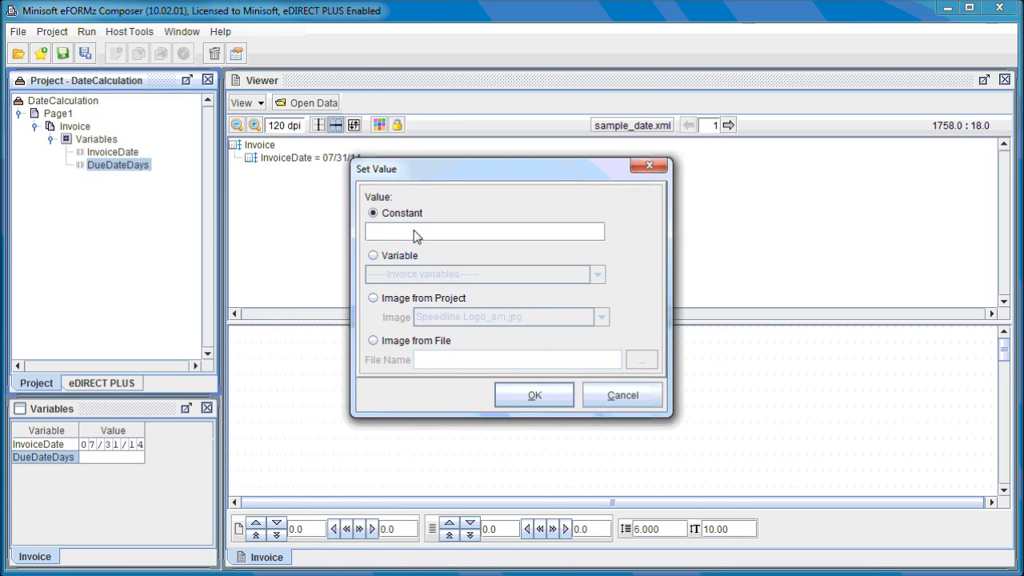
{"action": "type", "text": "30"}
{"action": "left_click", "coordinate": [534, 396]}
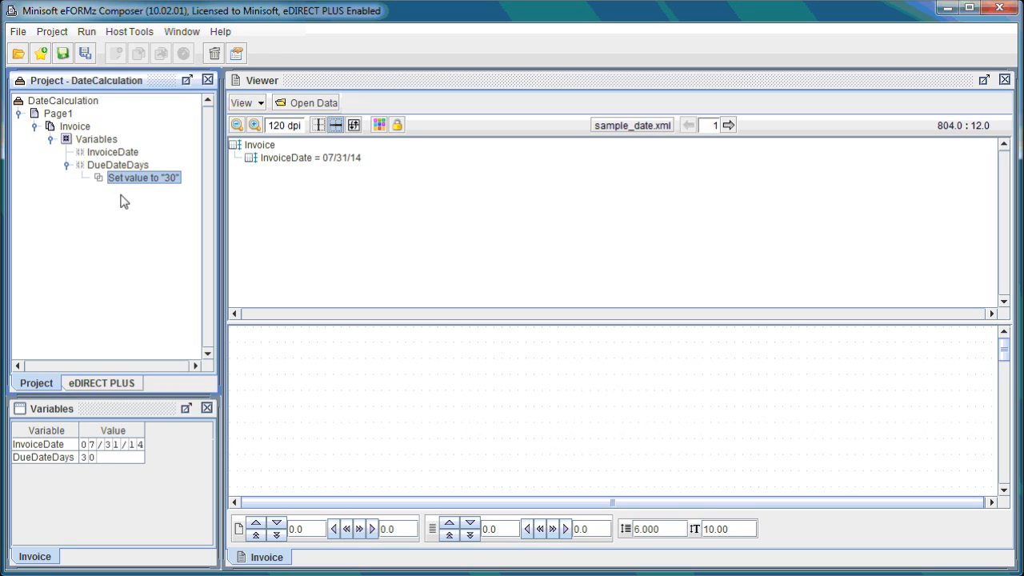
Step: Add a by-position variable named InvoiceDate_Parsed to the Invoice form with the default position and size
{"action": "right_click", "coordinate": [87, 129]}
{"action": "mouse_move", "coordinate": [181, 270]}
{"action": "left_click", "coordinate": [281, 275]}
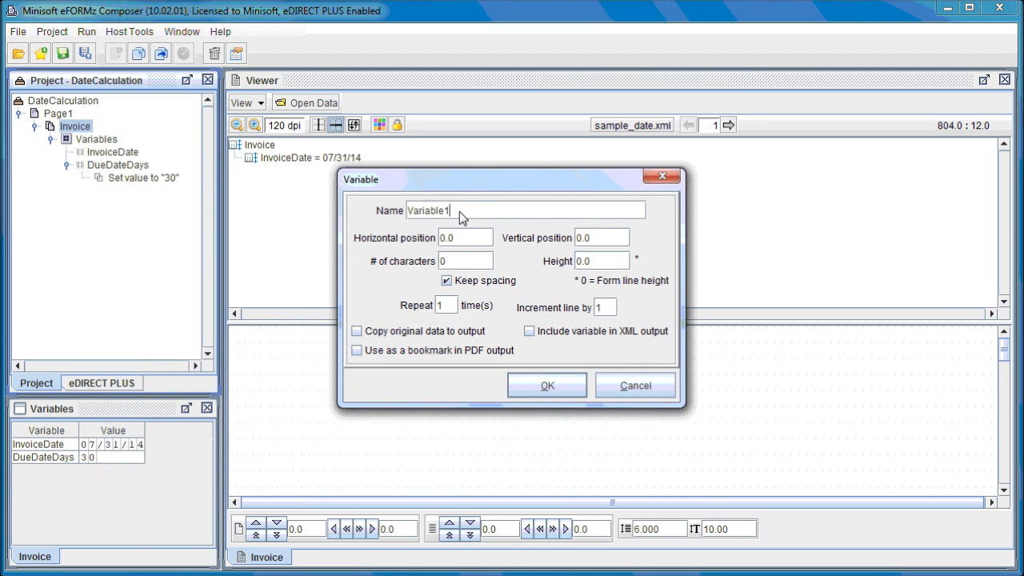
{"action": "key", "text": "Caps_Lock"}
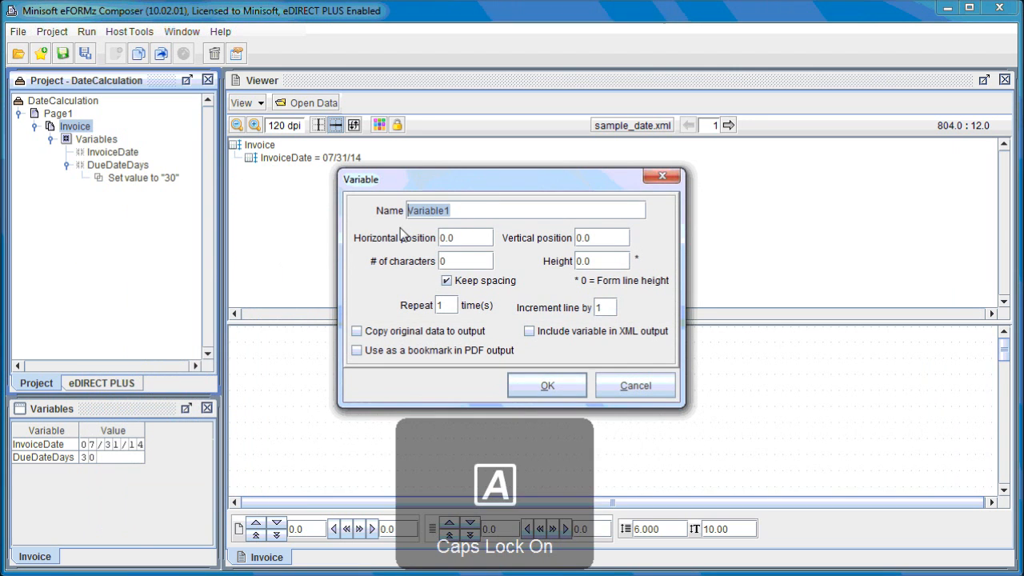
{"action": "key", "text": "BackSpace"}
{"action": "key", "text": "Caps_Lock"}
{"action": "type", "text": "Invoice"}
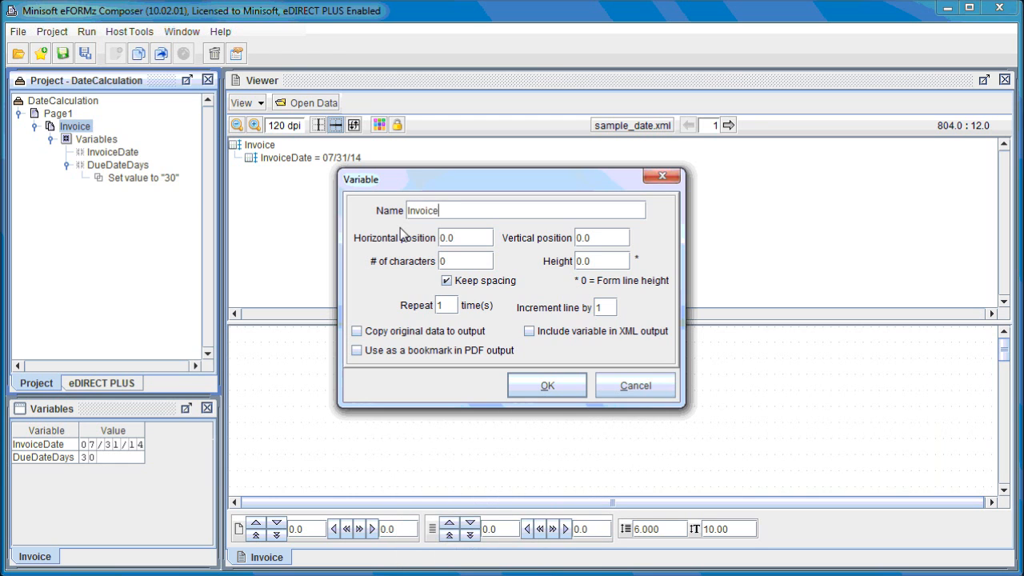
{"action": "key", "text": "Caps_Lock"}
{"action": "type", "text": "D"}
{"action": "key", "text": "Caps_Lock"}
{"action": "type", "text": "ate"}
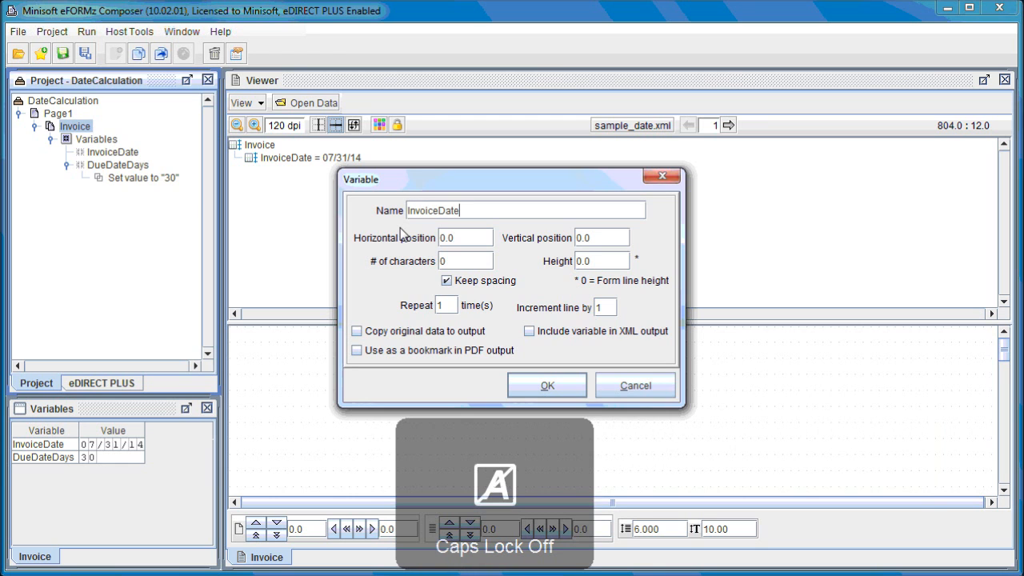
{"action": "type", "text": "_"}
{"action": "key", "text": "Caps_Lock"}
{"action": "type", "text": "P"}
{"action": "key", "text": "Caps_Lock"}
{"action": "type", "text": "arsed"}
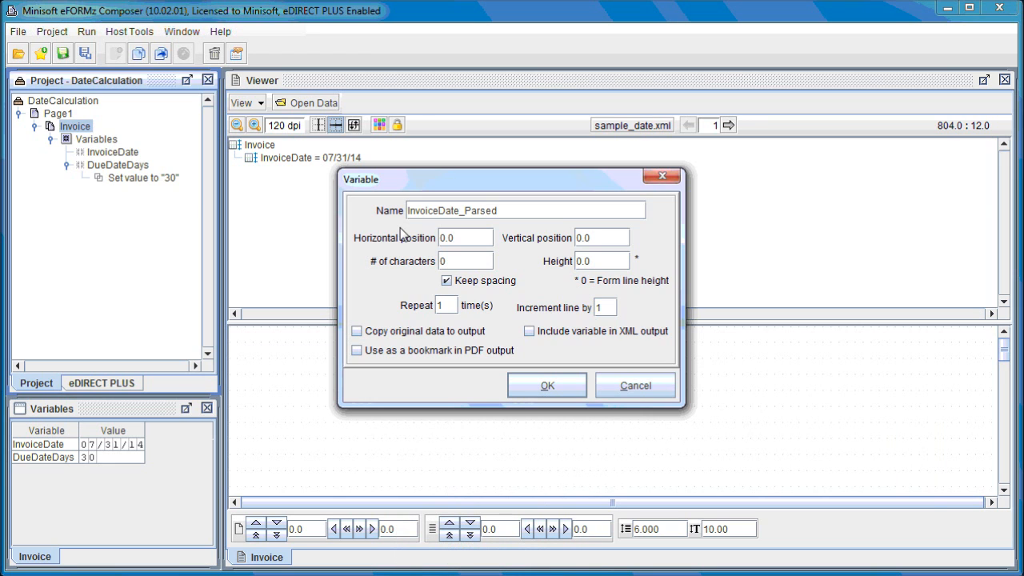
{"action": "left_click", "coordinate": [544, 384]}
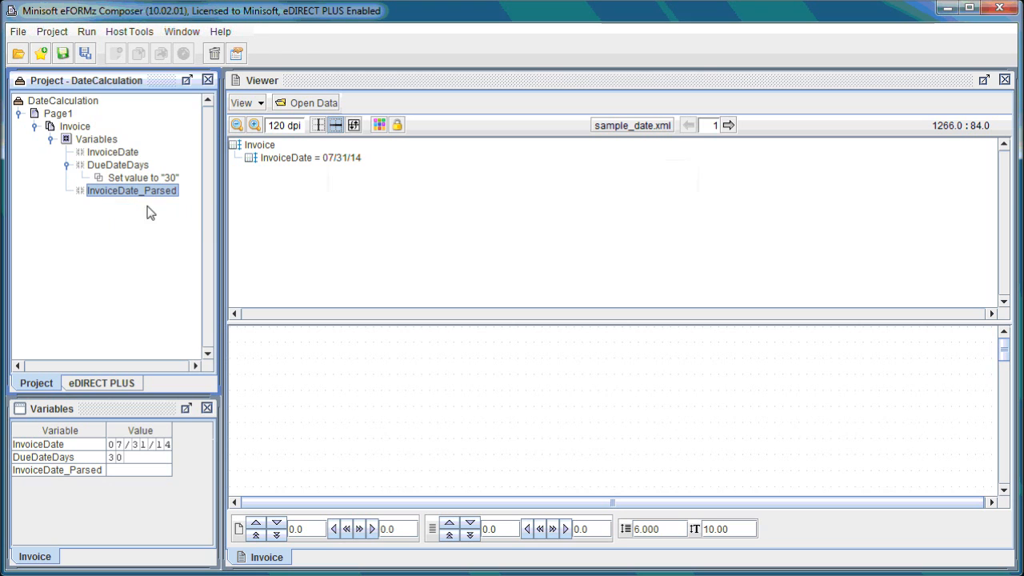
Step: Add a Set value function to InvoiceDate_Parsed that takes its value from the InvoiceDate variable
{"action": "right_click", "coordinate": [141, 198]}
{"action": "mouse_move", "coordinate": [179, 222]}
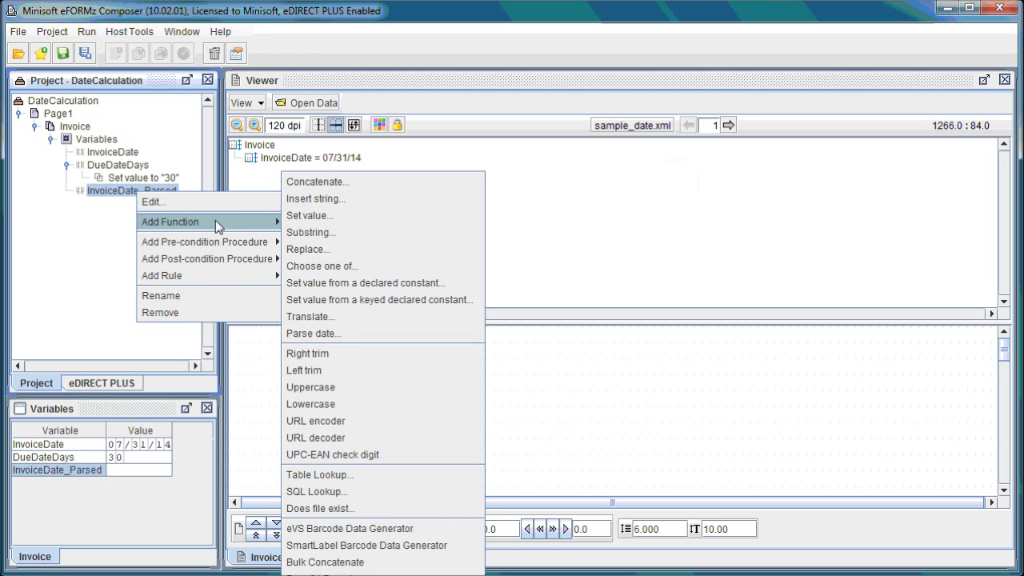
{"action": "left_click", "coordinate": [303, 216]}
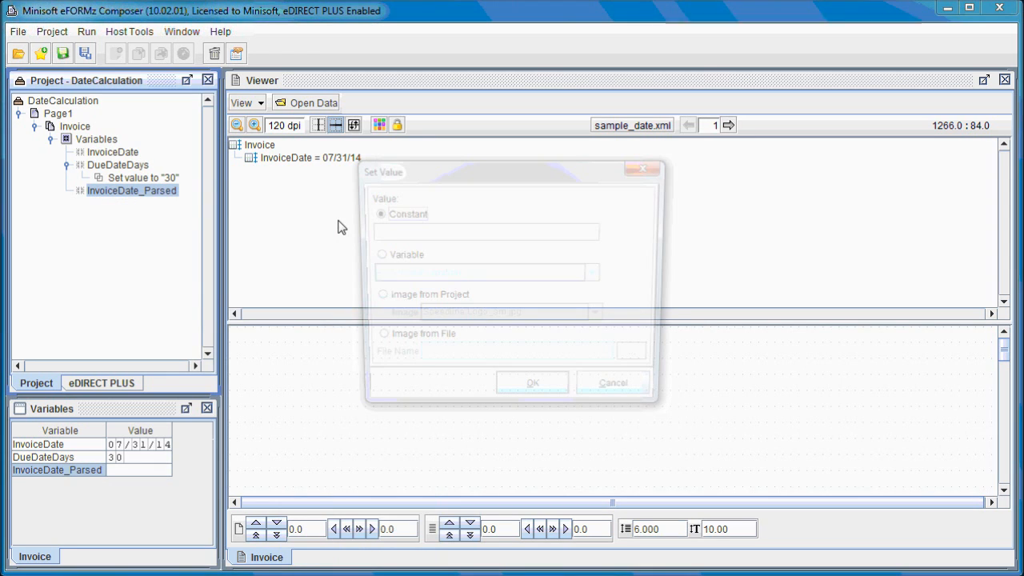
{"action": "left_click", "coordinate": [412, 257]}
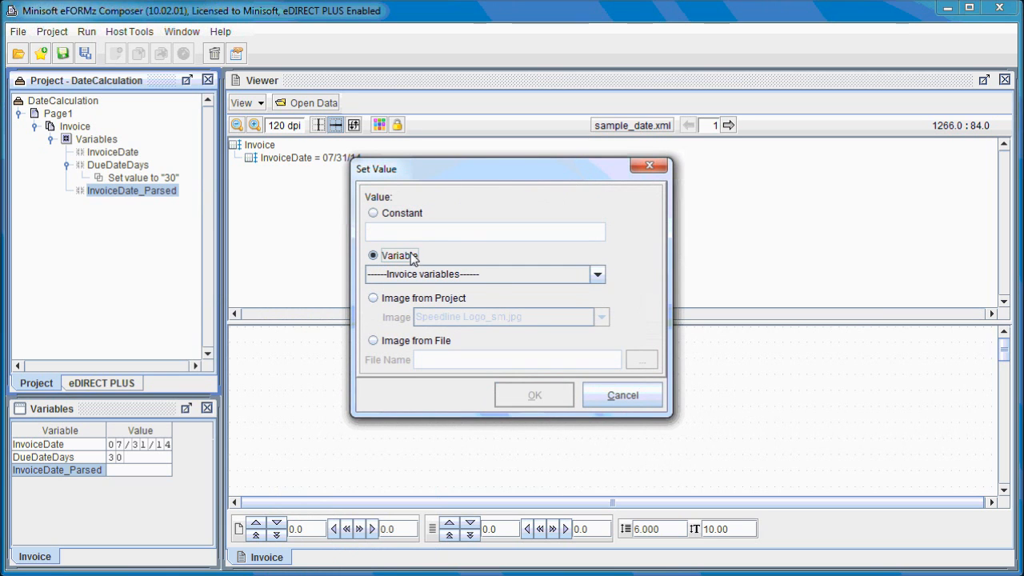
{"action": "left_click", "coordinate": [481, 274]}
{"action": "left_click", "coordinate": [442, 305]}
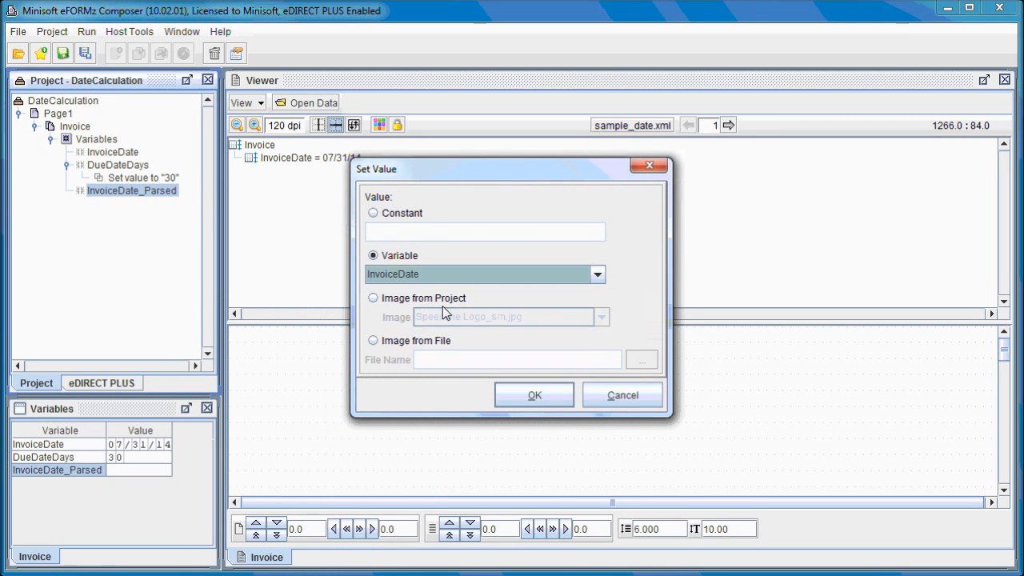
{"action": "left_click", "coordinate": [547, 394]}
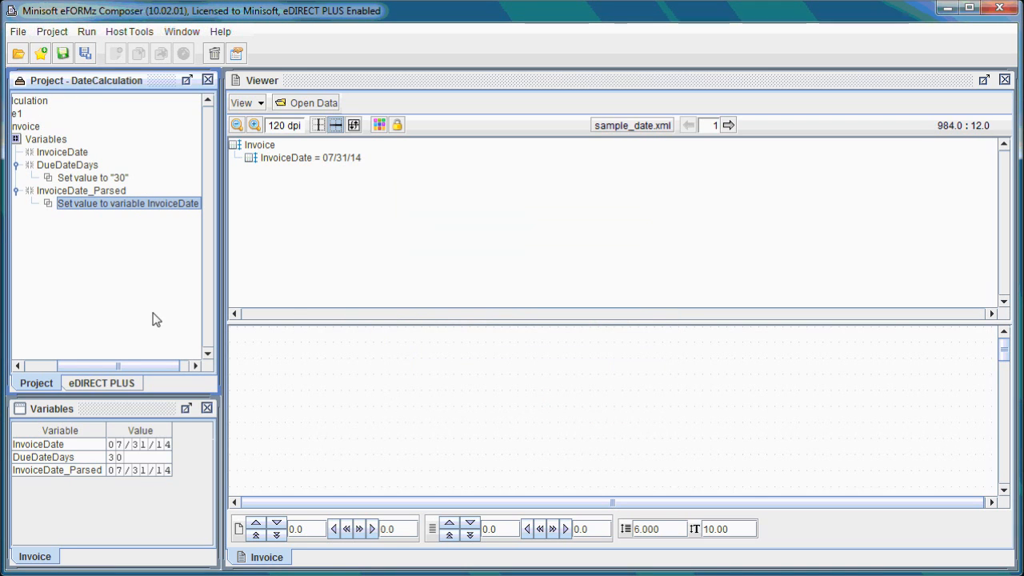
Step: Add a Parse date function to InvoiceDate_Parsed with the constant date format MM/dd/yy
{"action": "right_click", "coordinate": [94, 195]}
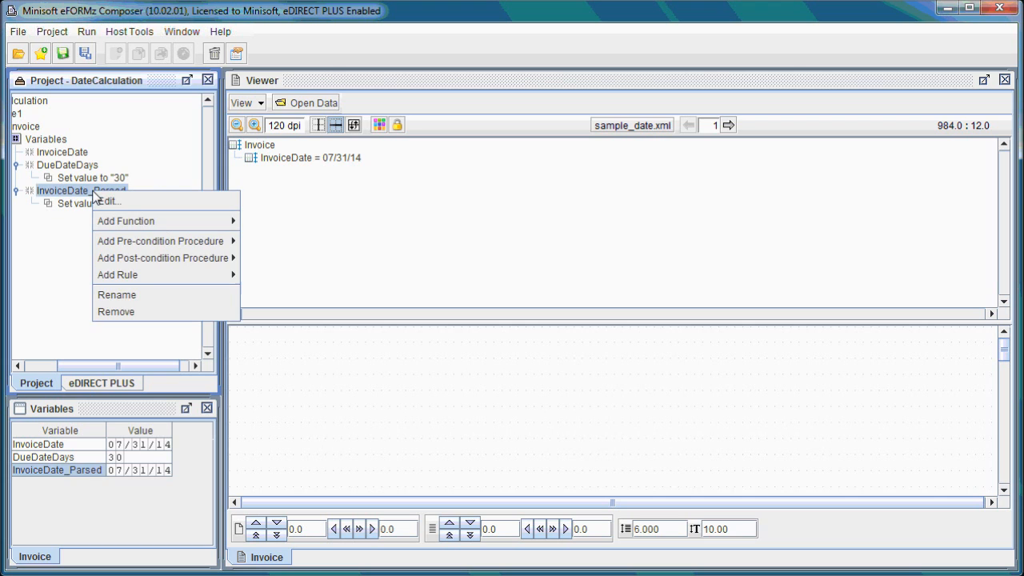
{"action": "mouse_move", "coordinate": [160, 227]}
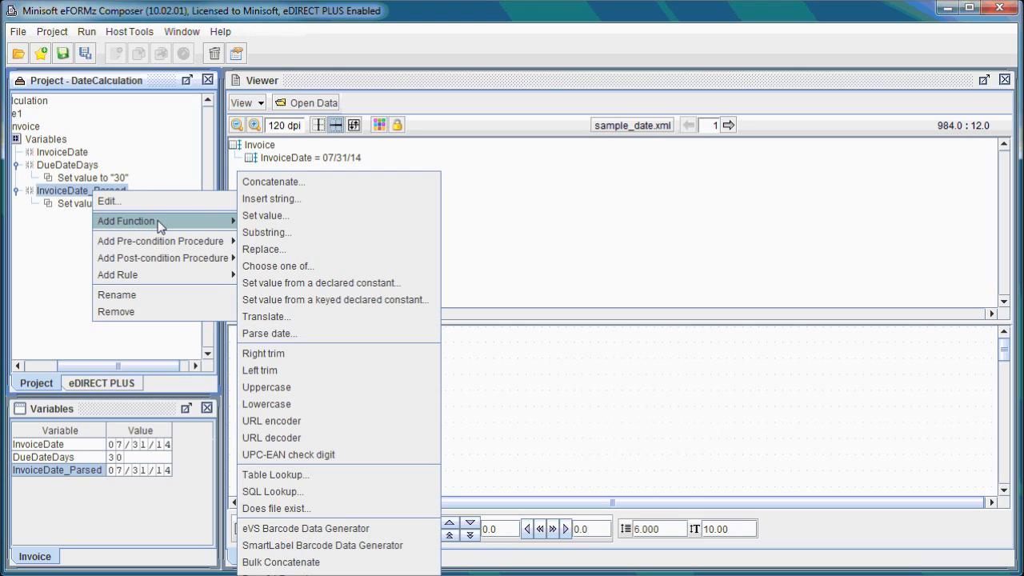
{"action": "left_click", "coordinate": [293, 332]}
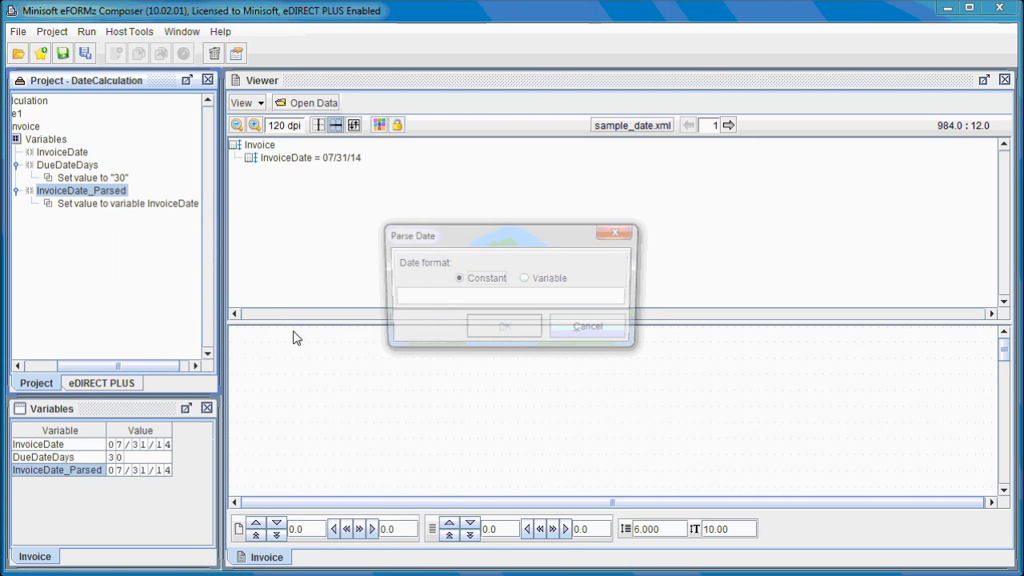
{"action": "left_click", "coordinate": [417, 301]}
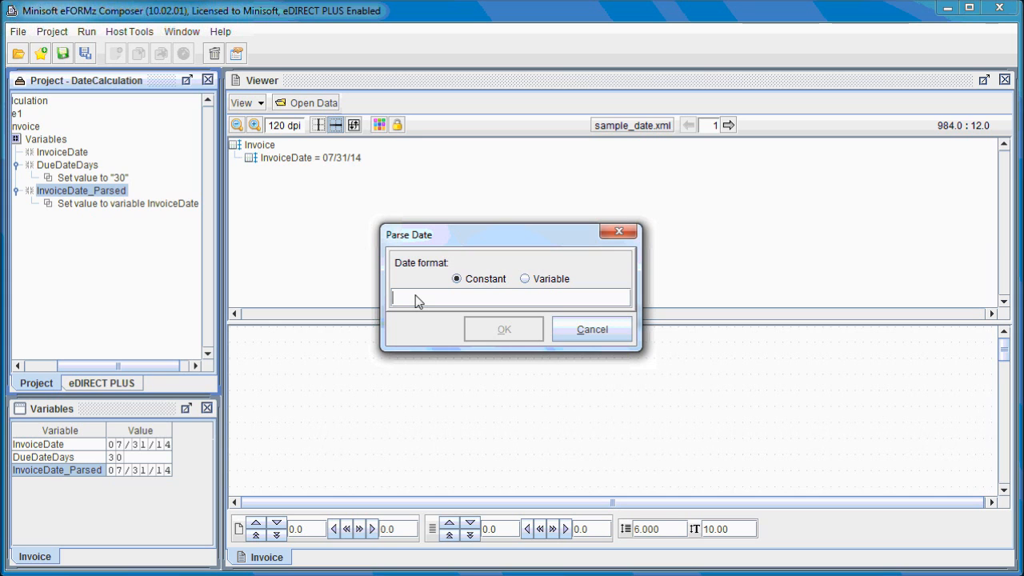
{"action": "key", "text": "Caps_Lock"}
{"action": "type", "text": "MM/"}
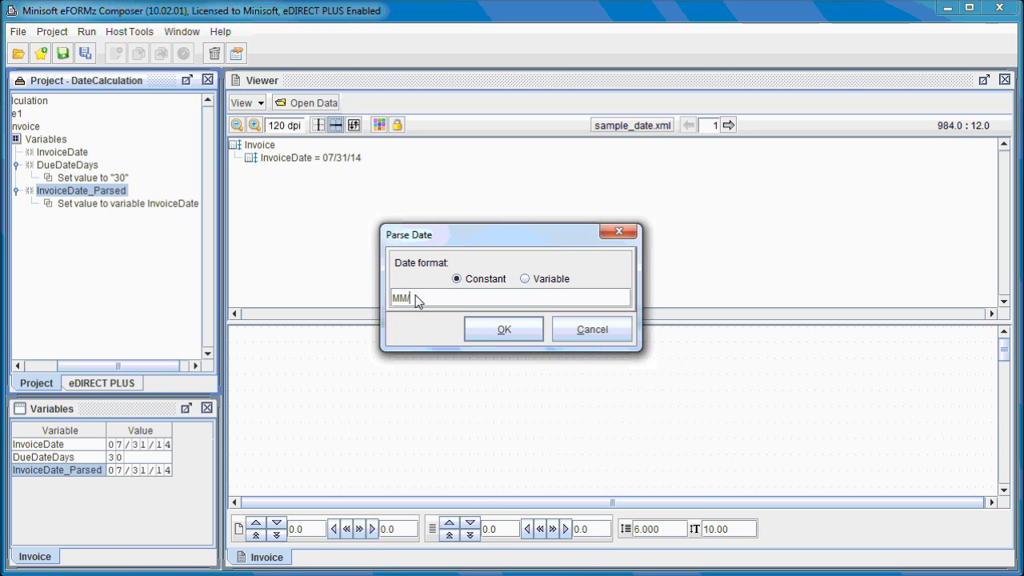
{"action": "key", "text": "Caps_Lock"}
{"action": "type", "text": "dd/yy"}
{"action": "left_click", "coordinate": [496, 329]}
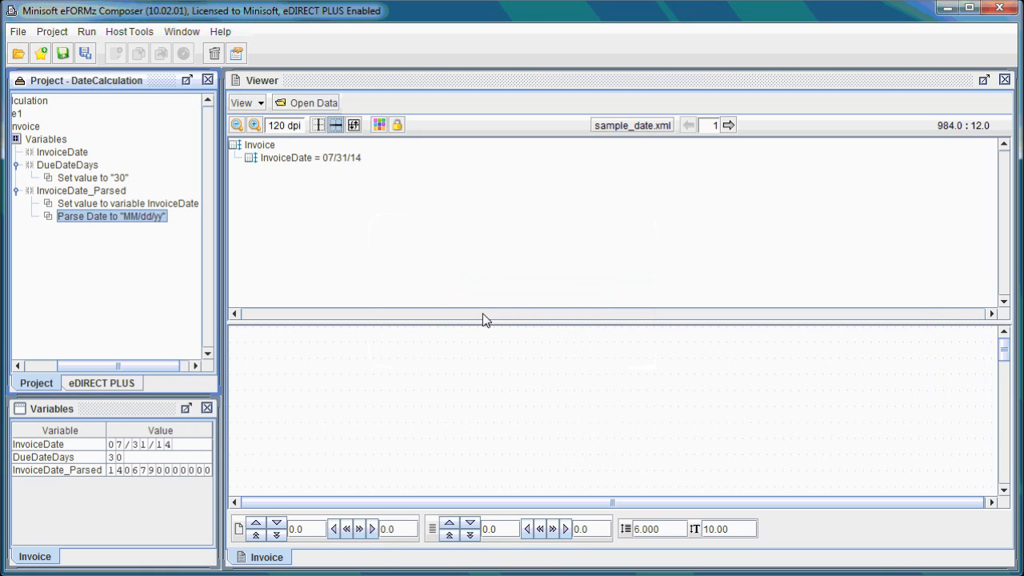
{"action": "left_click", "coordinate": [102, 410]}
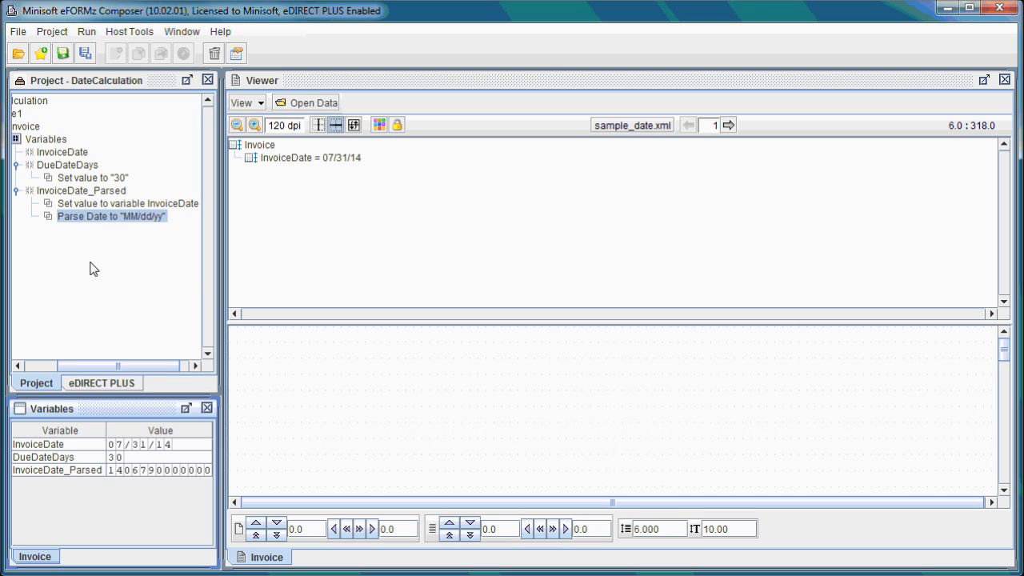
Step: Add a by-position variable named InvDueDate to the Invoice form with the default position and size
{"action": "right_click", "coordinate": [36, 129]}
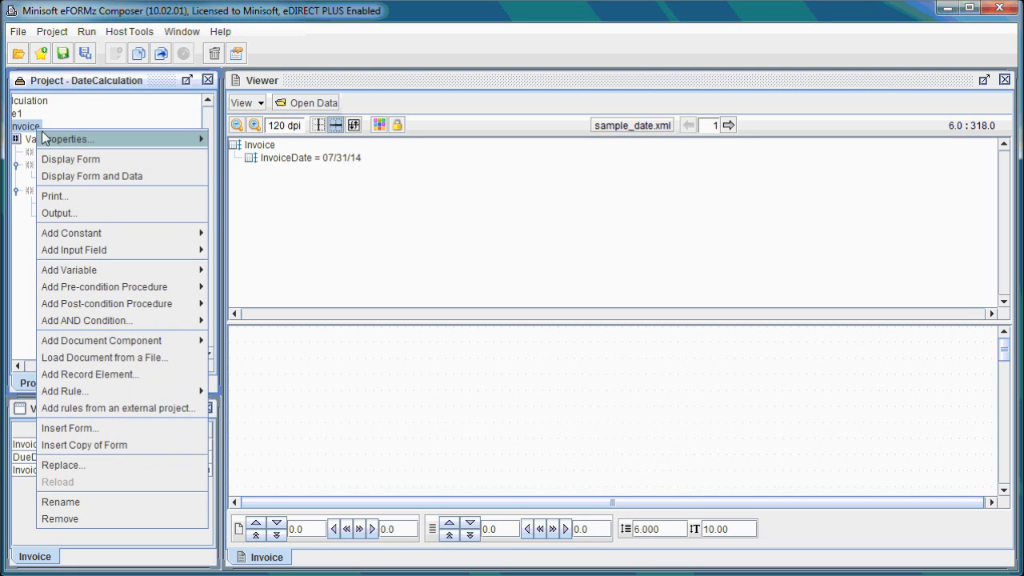
{"action": "mouse_move", "coordinate": [172, 270]}
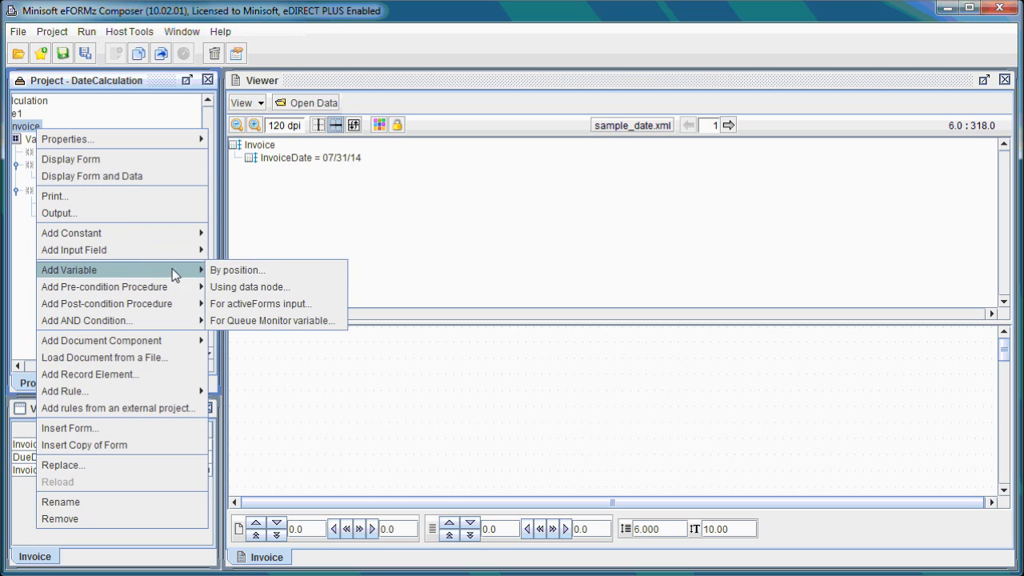
{"action": "left_click", "coordinate": [248, 274]}
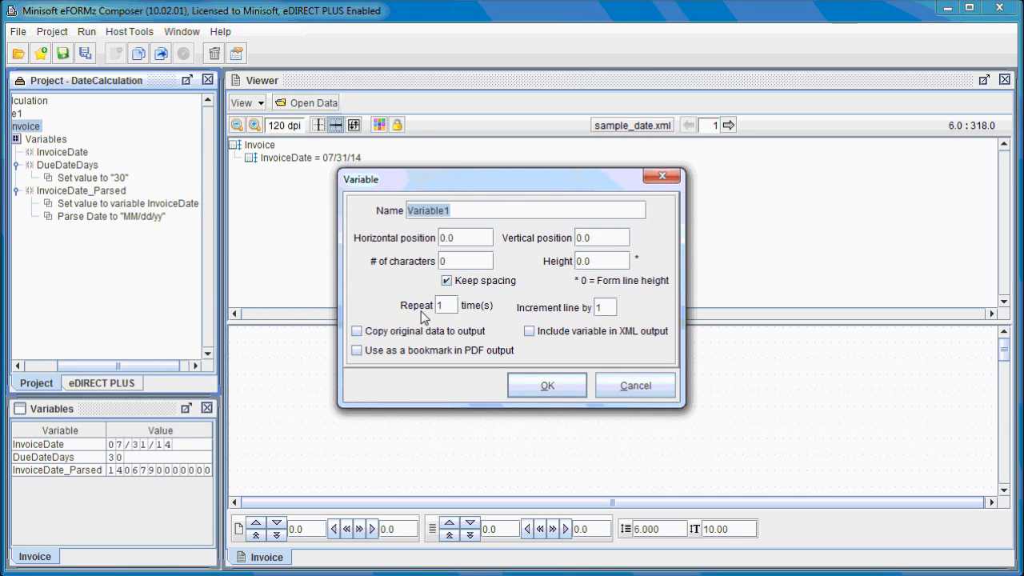
{"action": "key", "text": "Caps_Lock"}
{"action": "type", "text": "I"}
{"action": "key", "text": "Caps_Lock"}
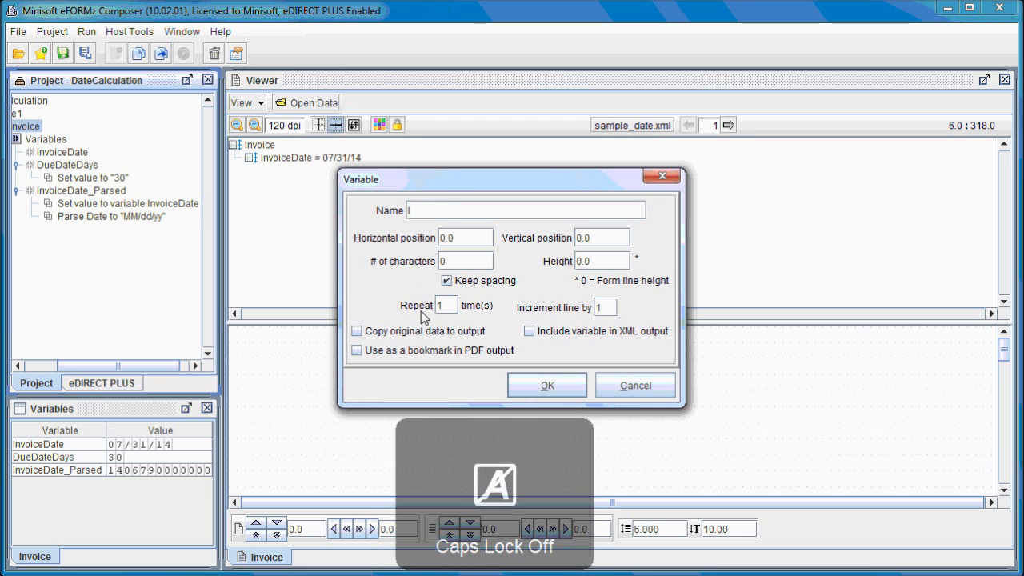
{"action": "type", "text": "nv"}
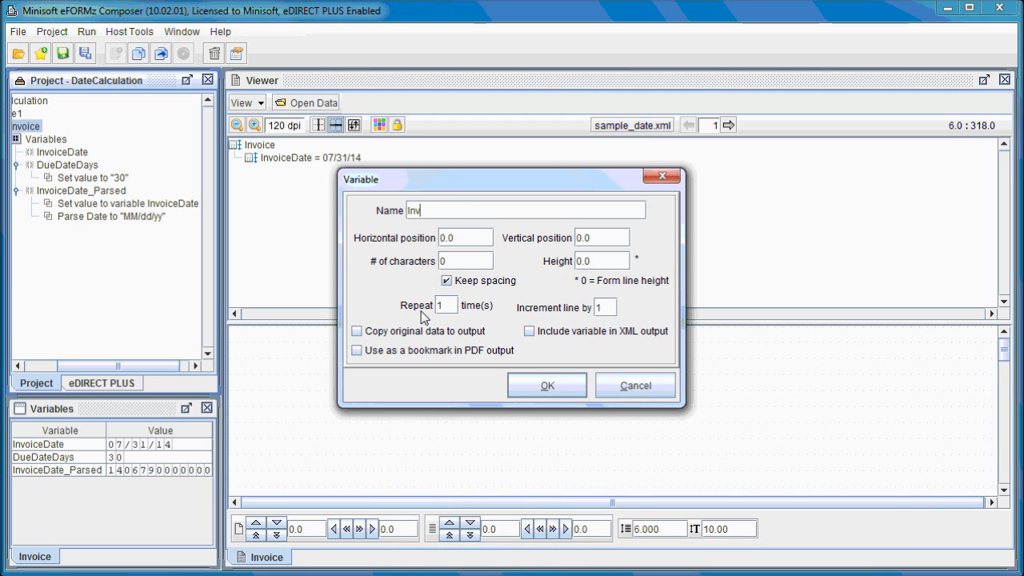
{"action": "key", "text": "Caps_Lock"}
{"action": "type", "text": "D"}
{"action": "key", "text": "Caps_Lock"}
{"action": "type", "text": "ue"}
{"action": "key", "text": "Caps_Lock"}
{"action": "type", "text": "D"}
{"action": "key", "text": "Caps_Lock"}
{"action": "type", "text": "ate"}
{"action": "left_click", "coordinate": [544, 386]}
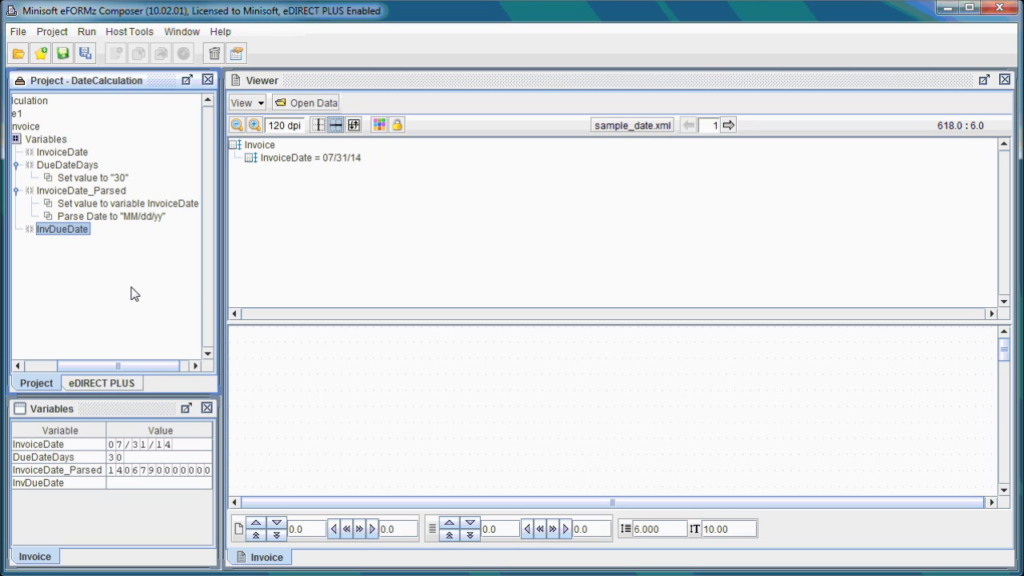
Step: Add a Date Calculation pre-condition procedure named InvDueCalc to the Invoice form, using the InvoiceDate_Parsed variable
{"action": "right_click", "coordinate": [37, 129]}
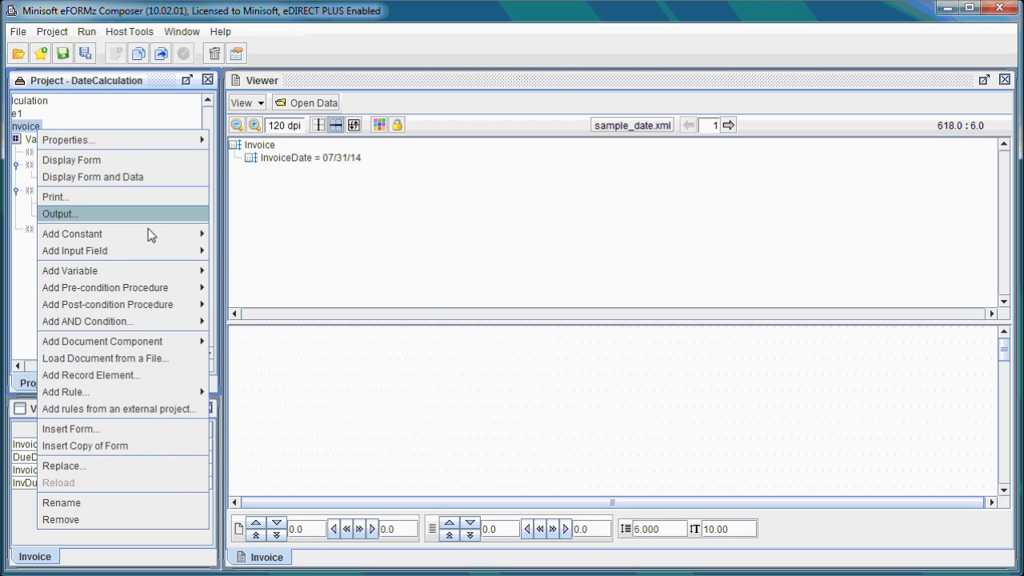
{"action": "mouse_move", "coordinate": [155, 290]}
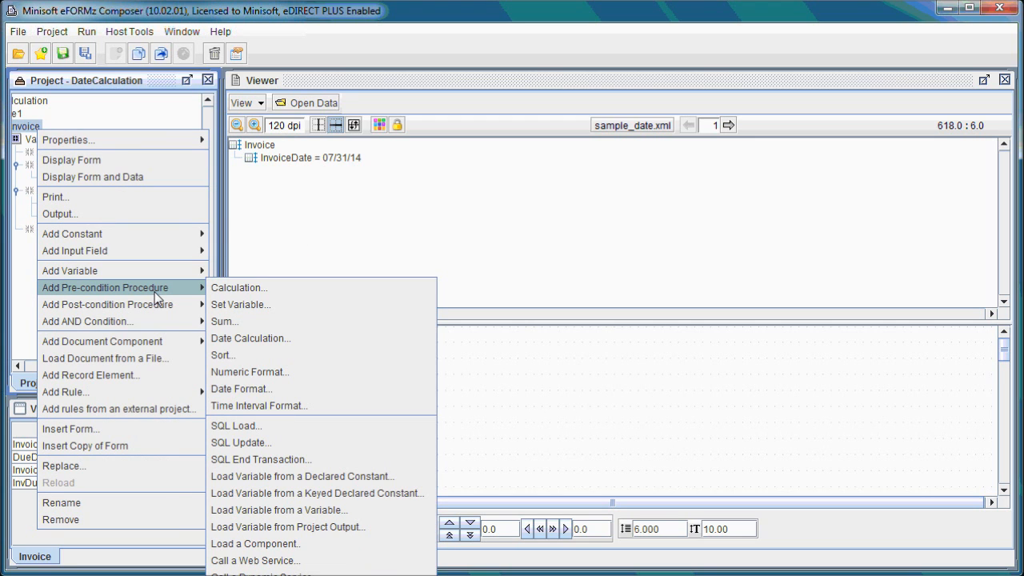
{"action": "left_click", "coordinate": [258, 339]}
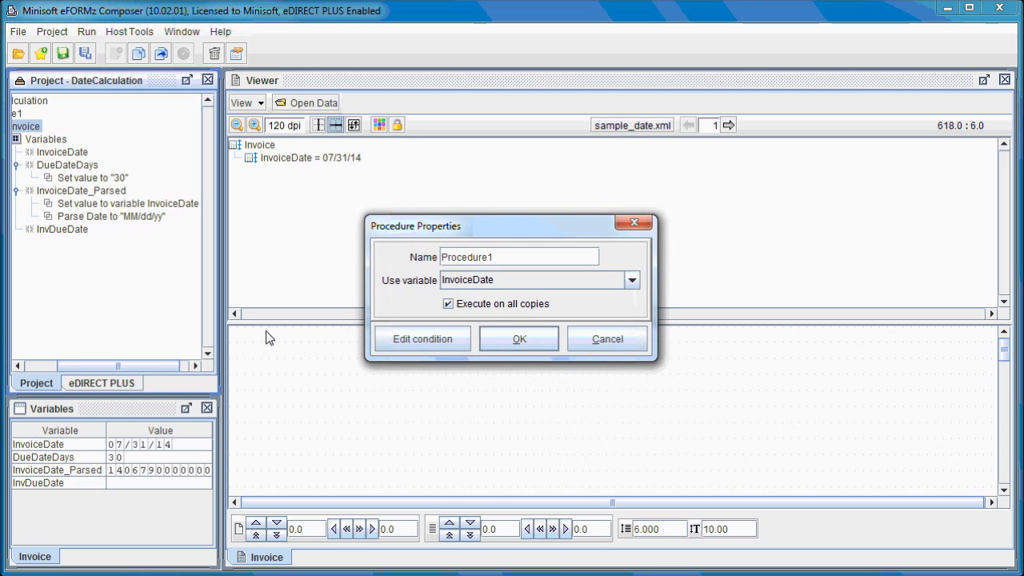
{"action": "left_click_drag", "start_coordinate": [529, 265], "coordinate": [446, 264]}
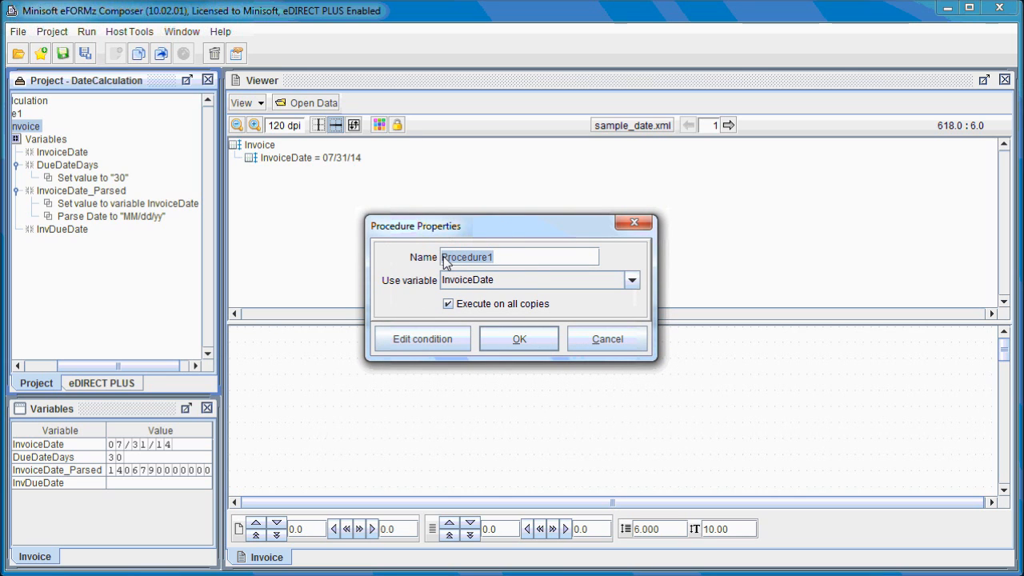
{"action": "key", "text": "Caps_Lock"}
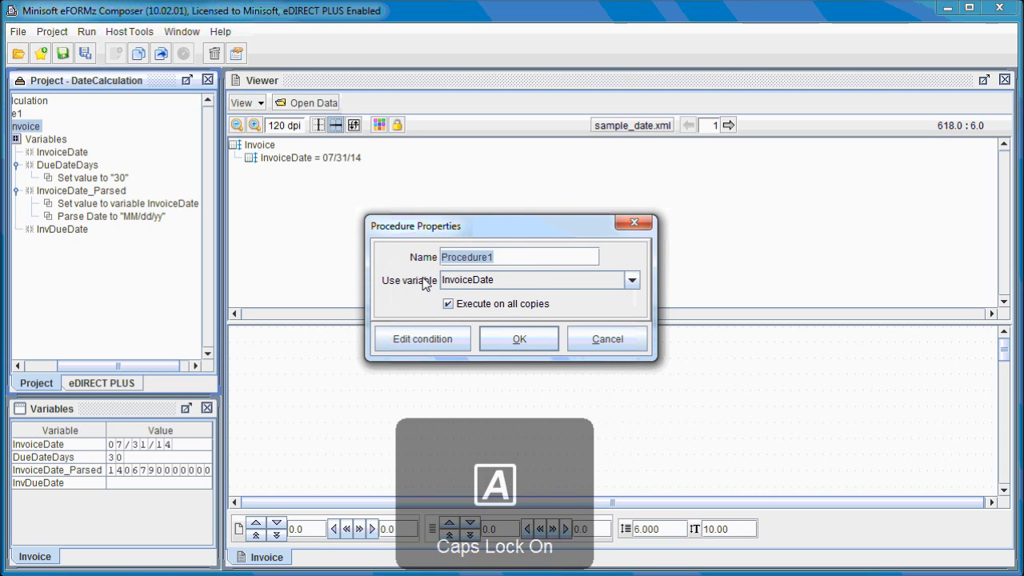
{"action": "type", "text": "I"}
{"action": "key", "text": "Caps_Lock"}
{"action": "type", "text": "nv"}
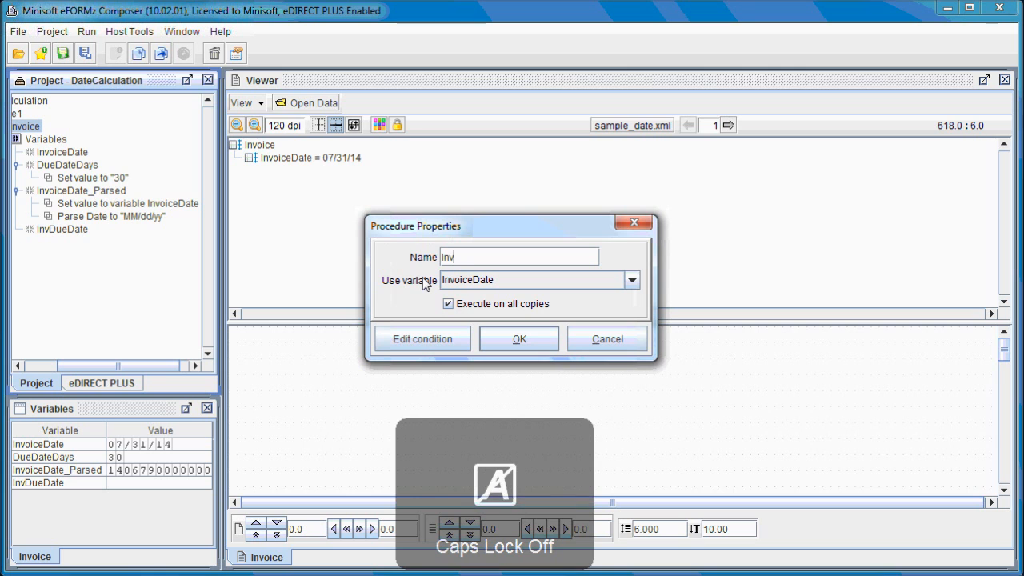
{"action": "key", "text": "Caps_Lock"}
{"action": "type", "text": "D"}
{"action": "key", "text": "Caps_Lock"}
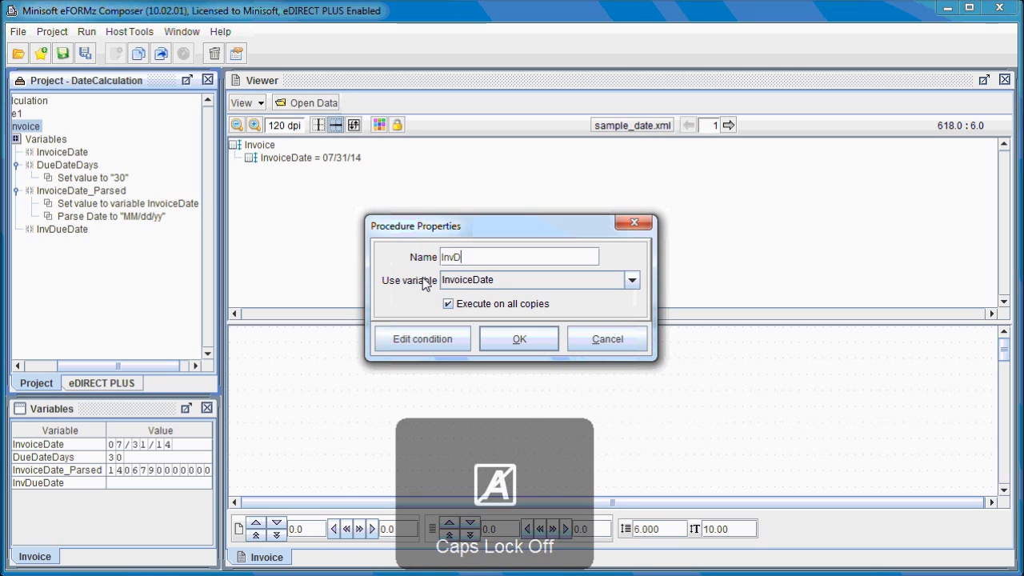
{"action": "type", "text": "ue"}
{"action": "key", "text": "Caps_Lock"}
{"action": "type", "text": "C"}
{"action": "key", "text": "Caps_Lock"}
{"action": "type", "text": "alc"}
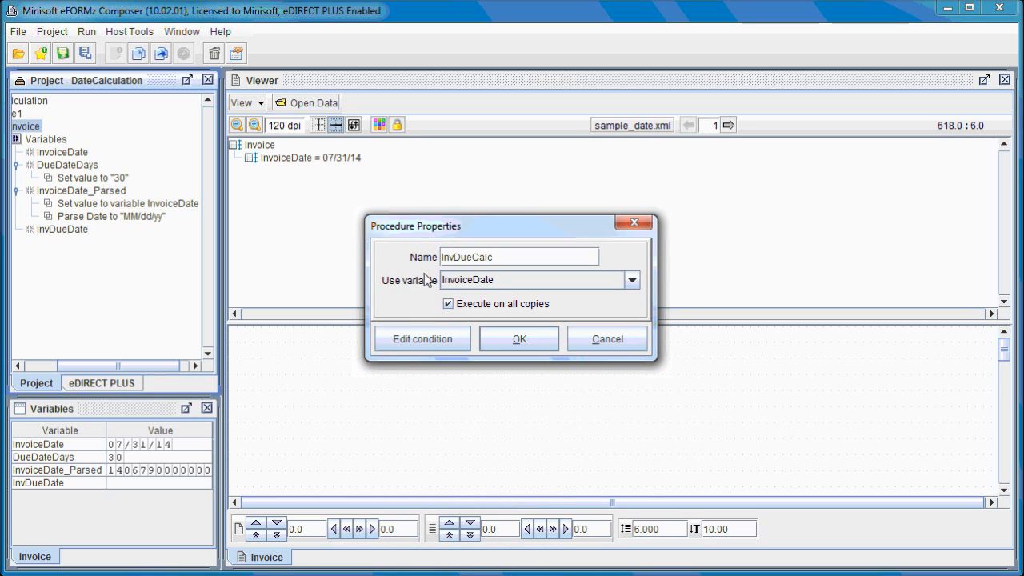
{"action": "left_click", "coordinate": [504, 281]}
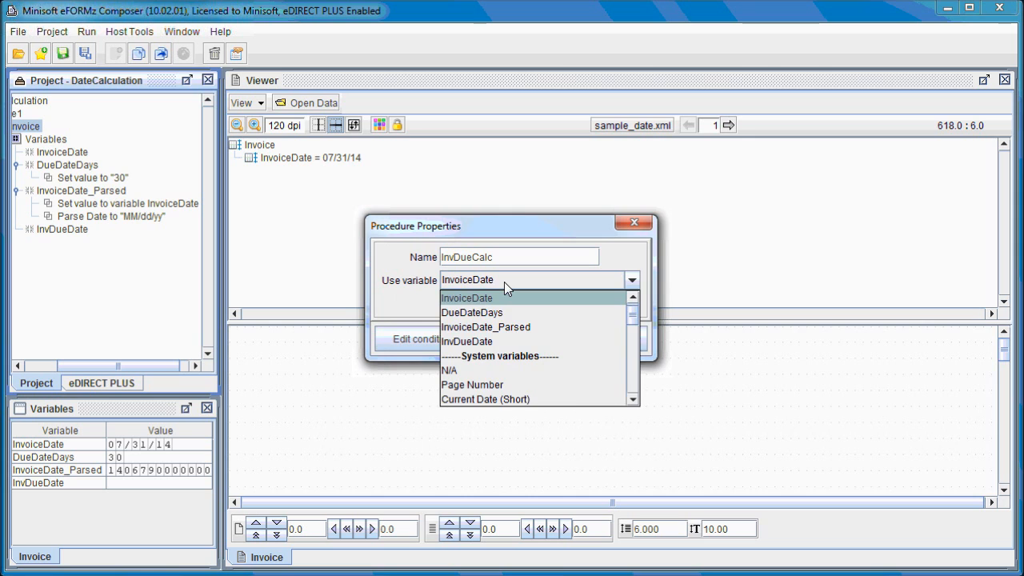
{"action": "left_click", "coordinate": [503, 326]}
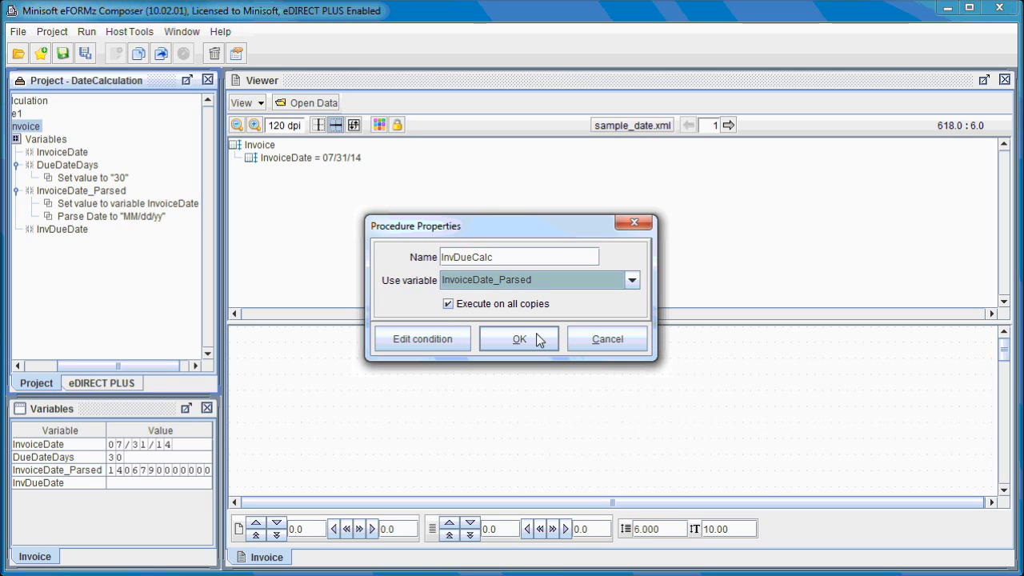
{"action": "left_click", "coordinate": [532, 337]}
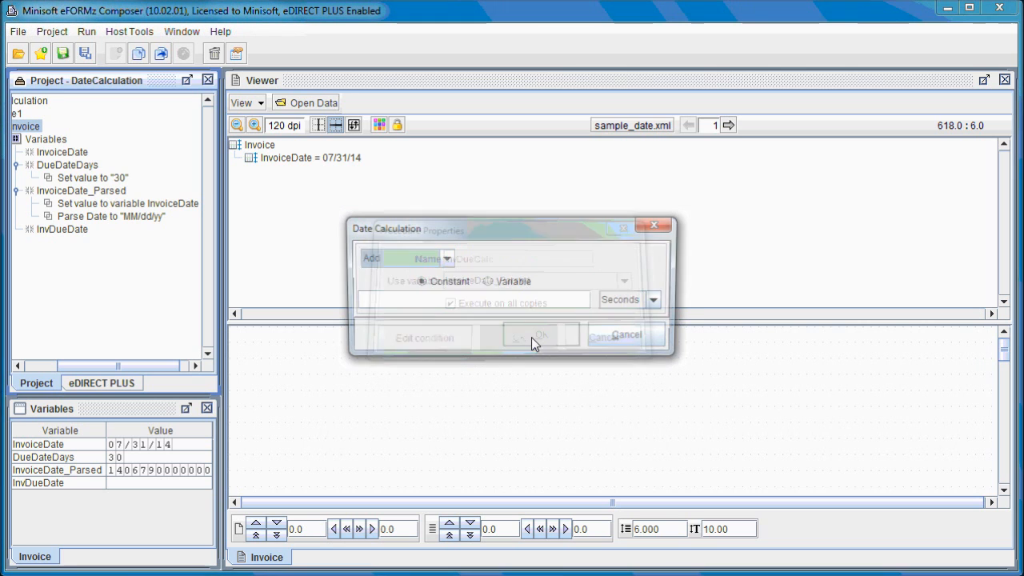
Step: Define the date calculation to add the value of the DueDateDays variable in Days
{"action": "left_click", "coordinate": [504, 286]}
{"action": "left_click", "coordinate": [492, 298]}
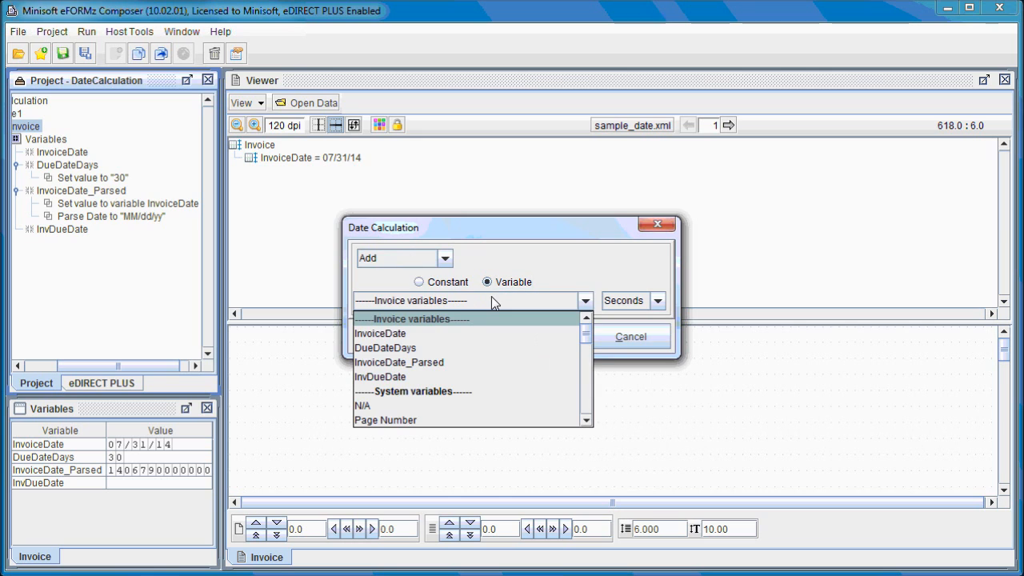
{"action": "left_click", "coordinate": [411, 348]}
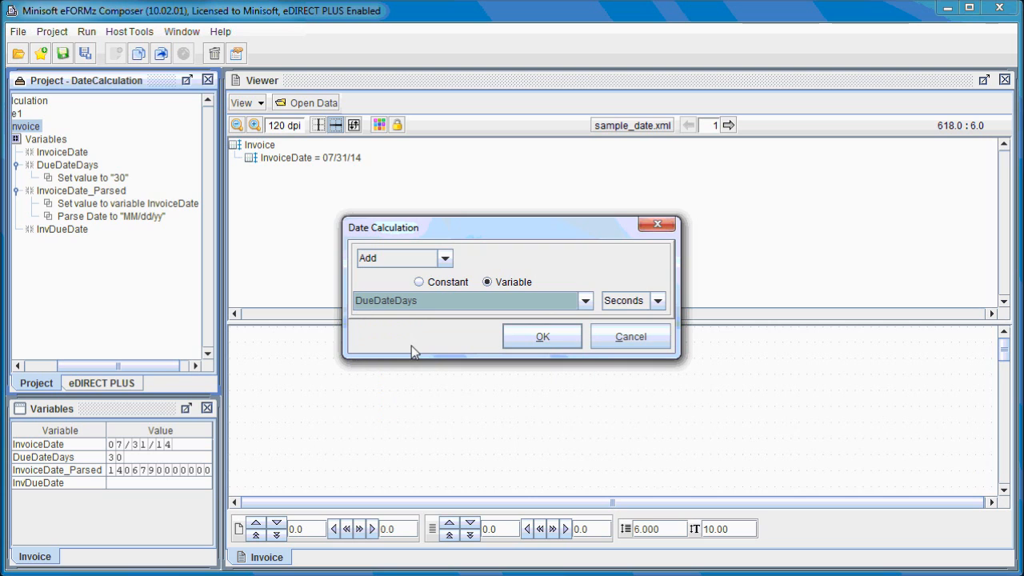
{"action": "left_click", "coordinate": [656, 301]}
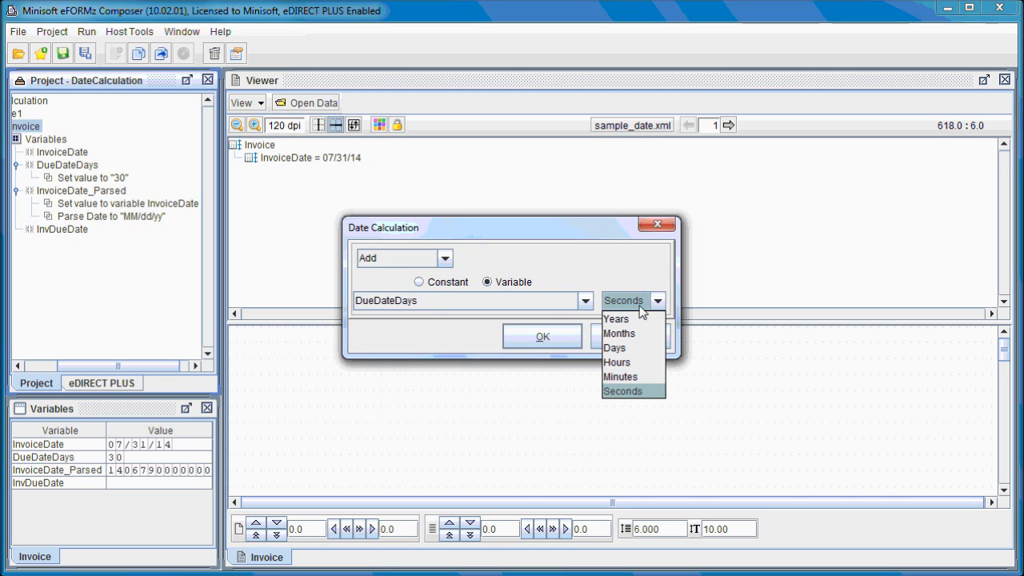
{"action": "left_click", "coordinate": [636, 349]}
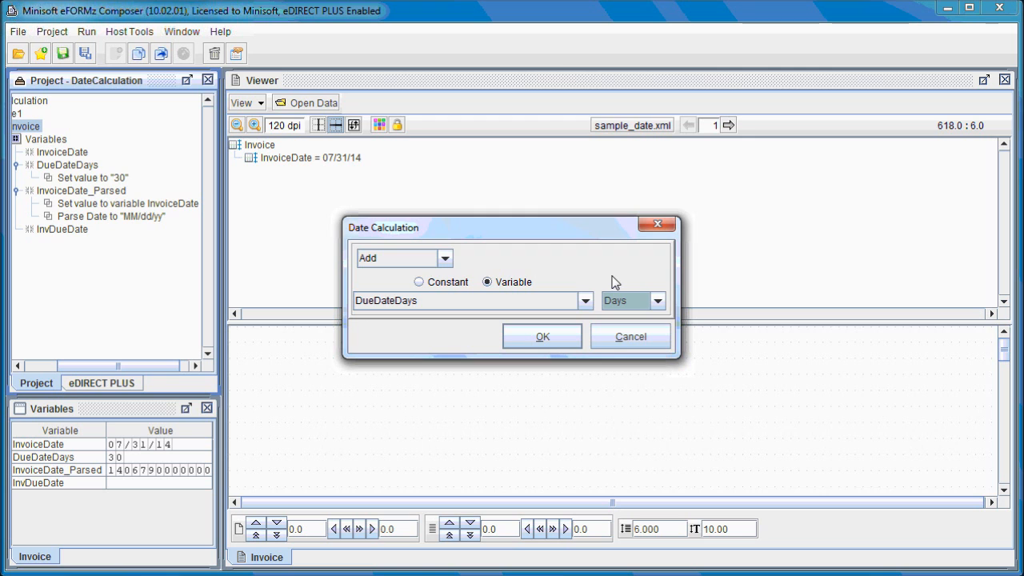
{"action": "left_click", "coordinate": [543, 335]}
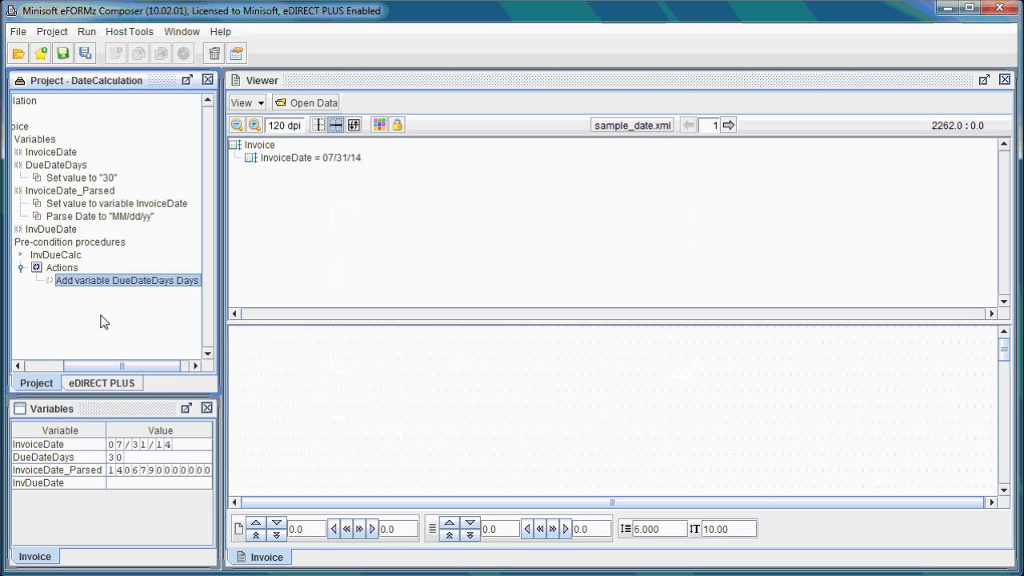
Step: Add a Date Format action to the InvDueCalc procedure with the Short date format
{"action": "right_click", "coordinate": [61, 268]}
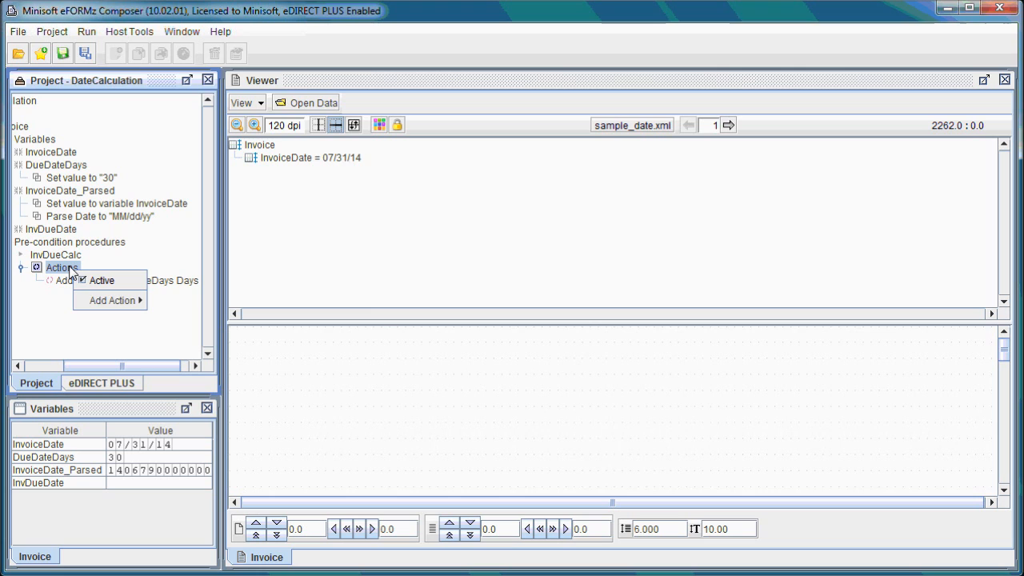
{"action": "mouse_move", "coordinate": [122, 302]}
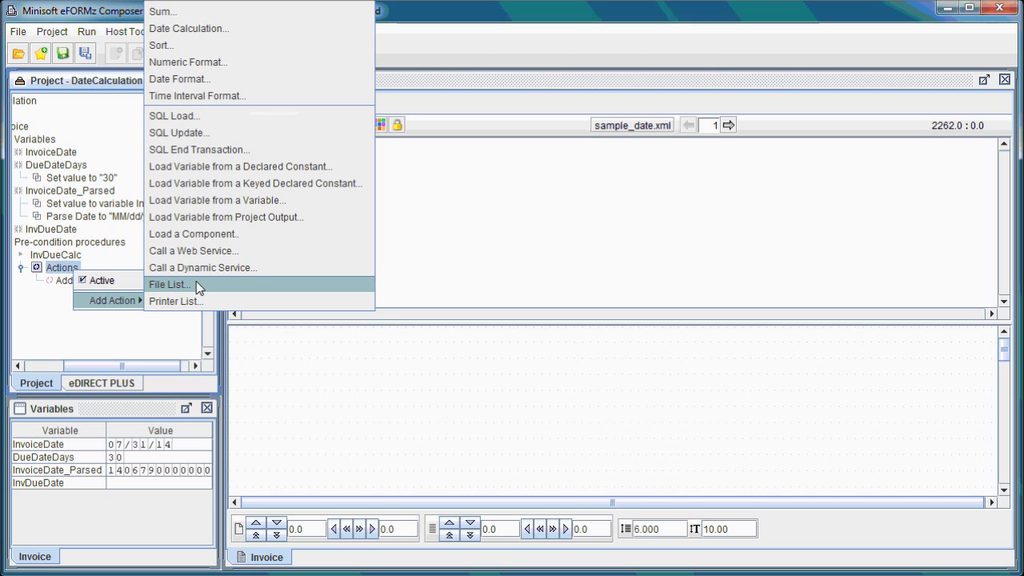
{"action": "left_click", "coordinate": [218, 79]}
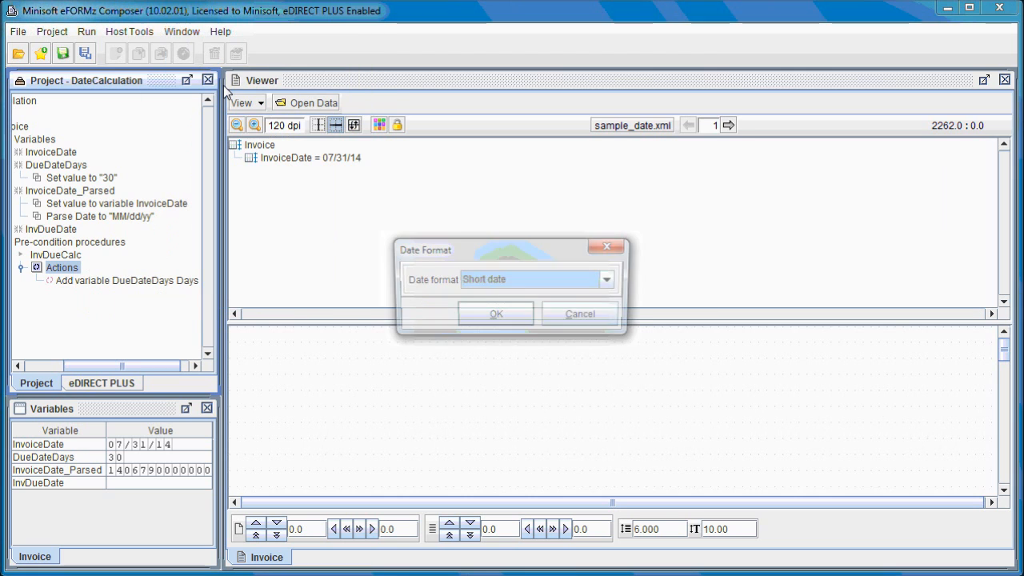
{"action": "left_click", "coordinate": [590, 286]}
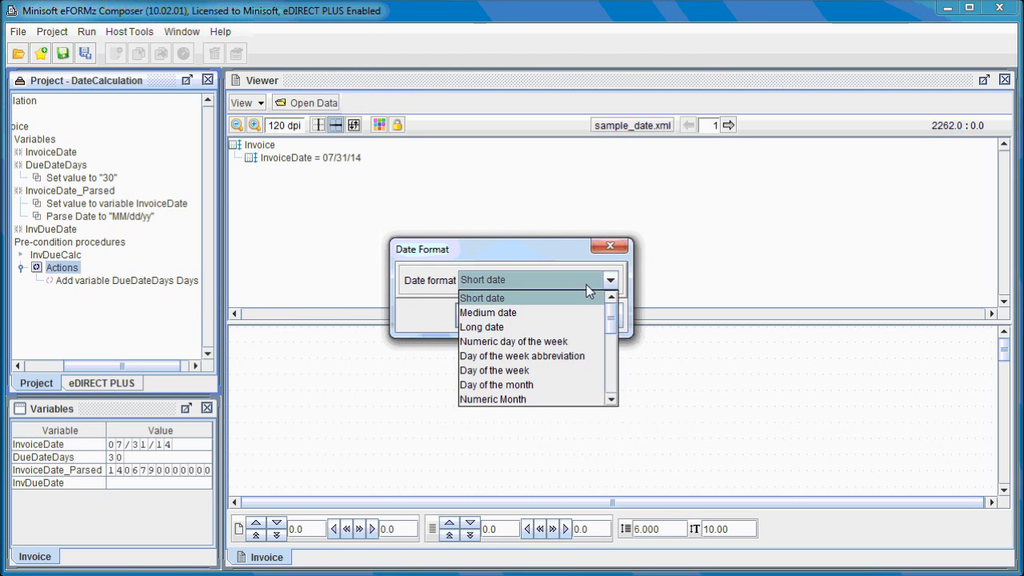
{"action": "left_click", "coordinate": [532, 298]}
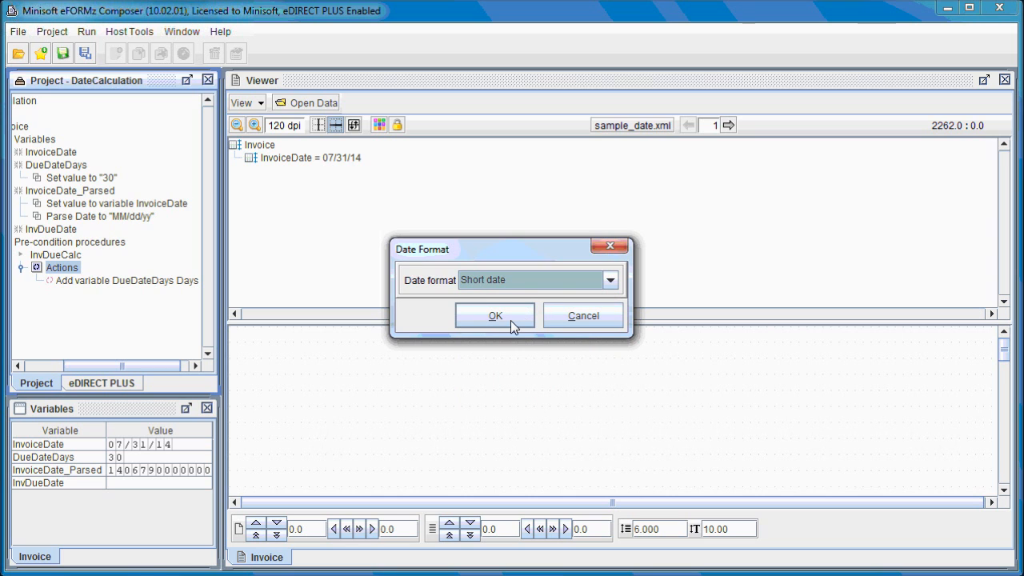
{"action": "left_click", "coordinate": [509, 318]}
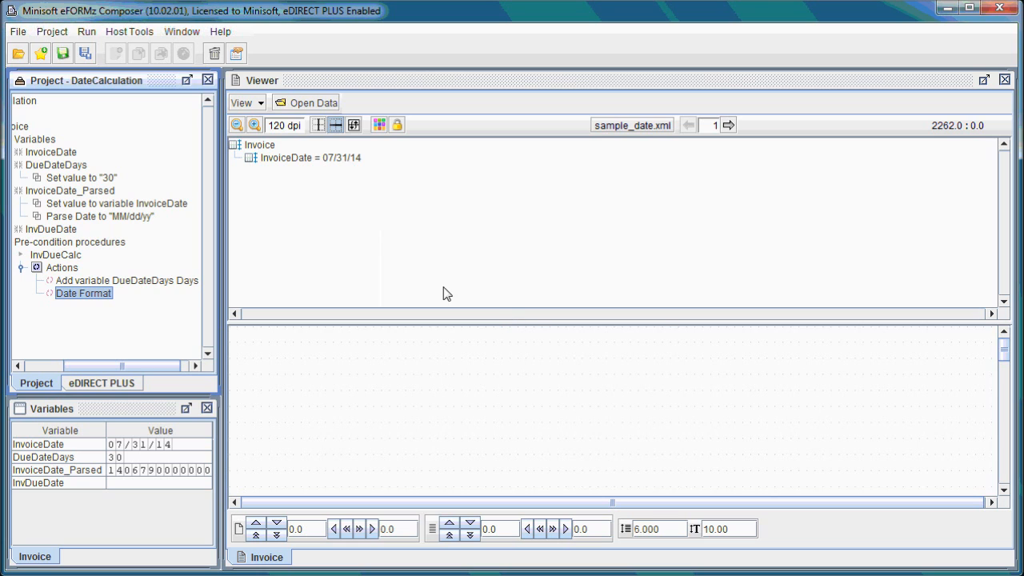
Step: Add a Set Variable action to the InvDueCalc procedure that stores the result in InvDueDate
{"action": "right_click", "coordinate": [75, 270]}
{"action": "mouse_move", "coordinate": [122, 298]}
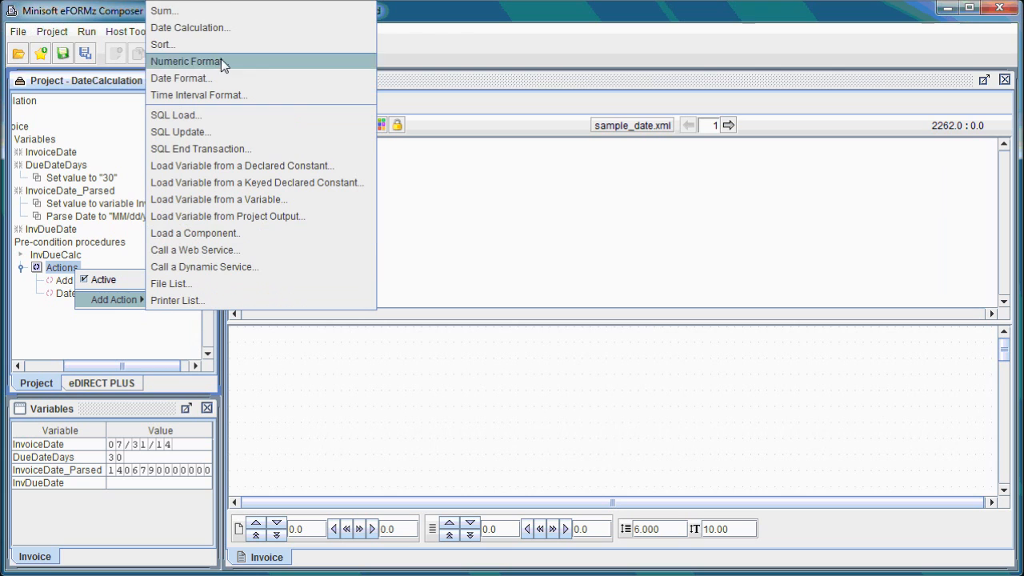
{"action": "left_click", "coordinate": [224, 9]}
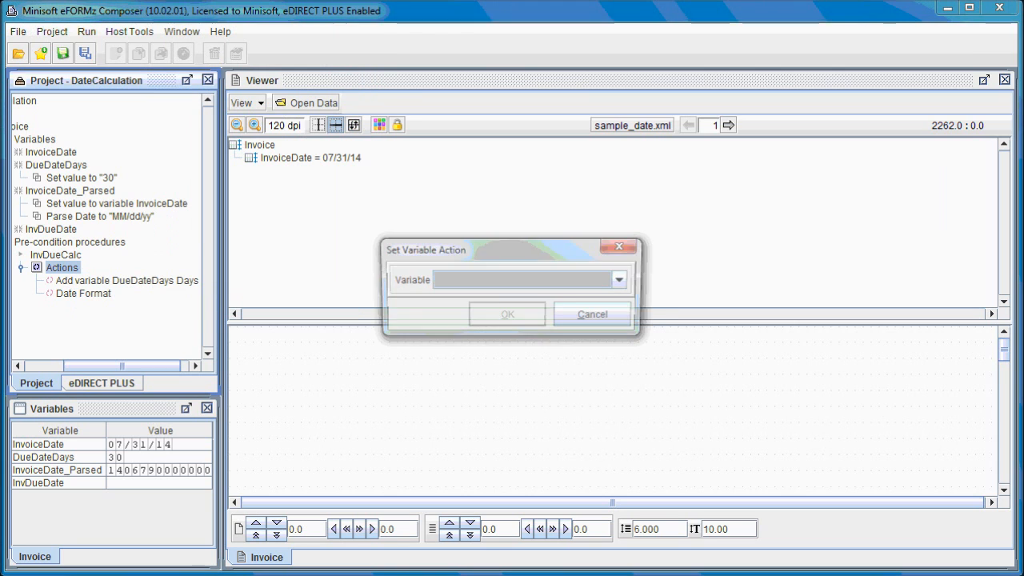
{"action": "left_click", "coordinate": [497, 282]}
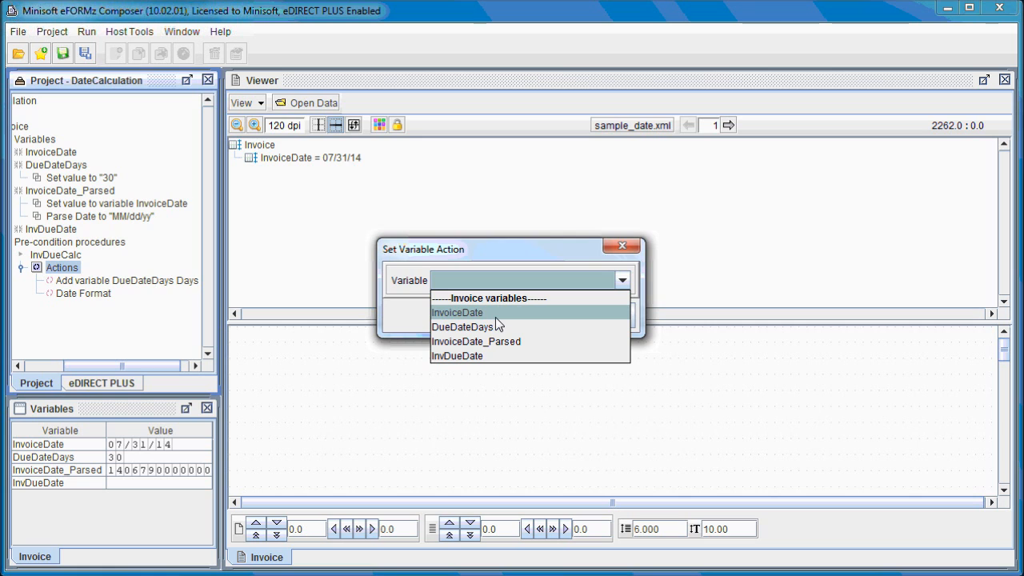
{"action": "left_click", "coordinate": [476, 357]}
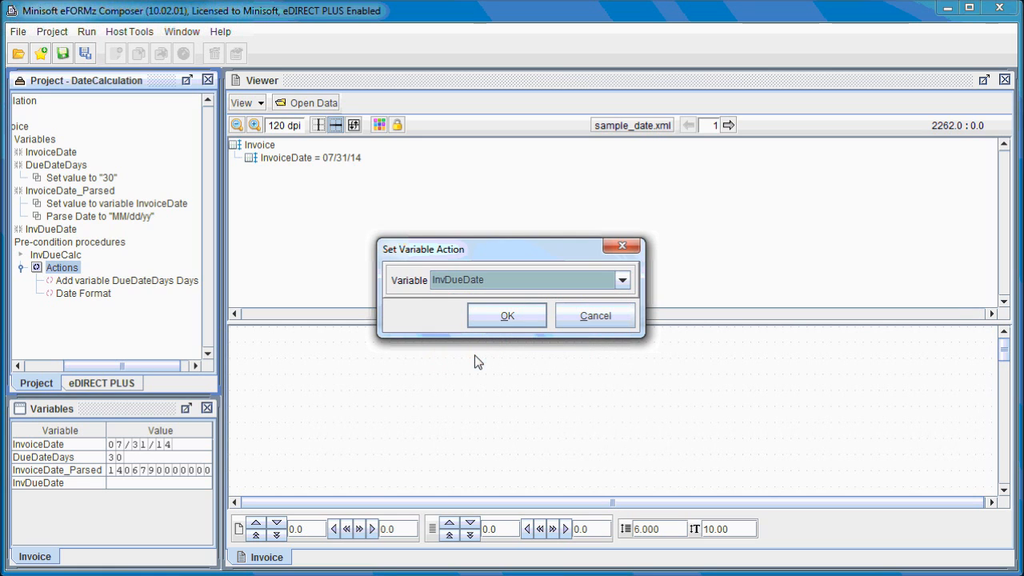
{"action": "left_click", "coordinate": [503, 317]}
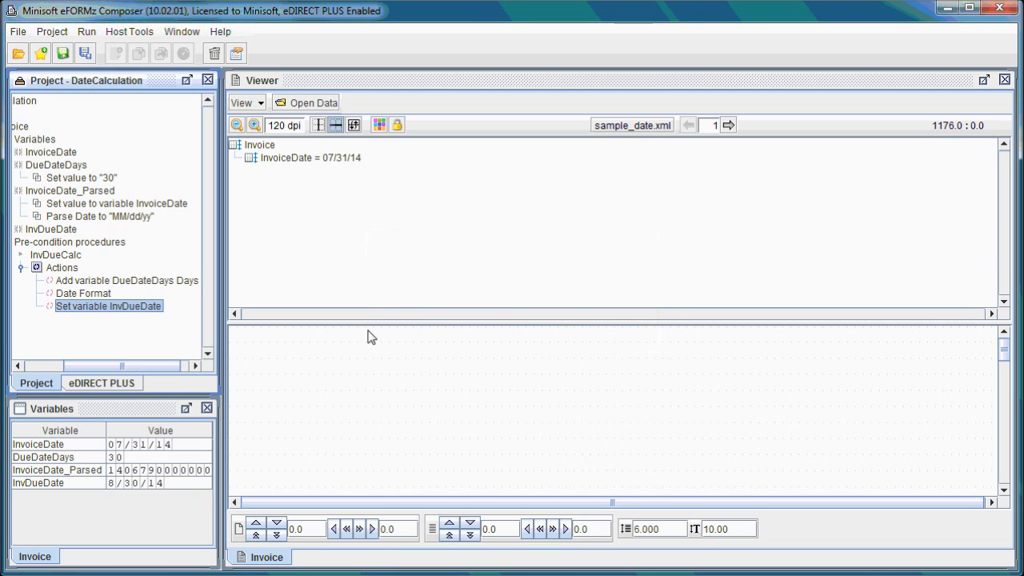
{"action": "left_click", "coordinate": [102, 410]}
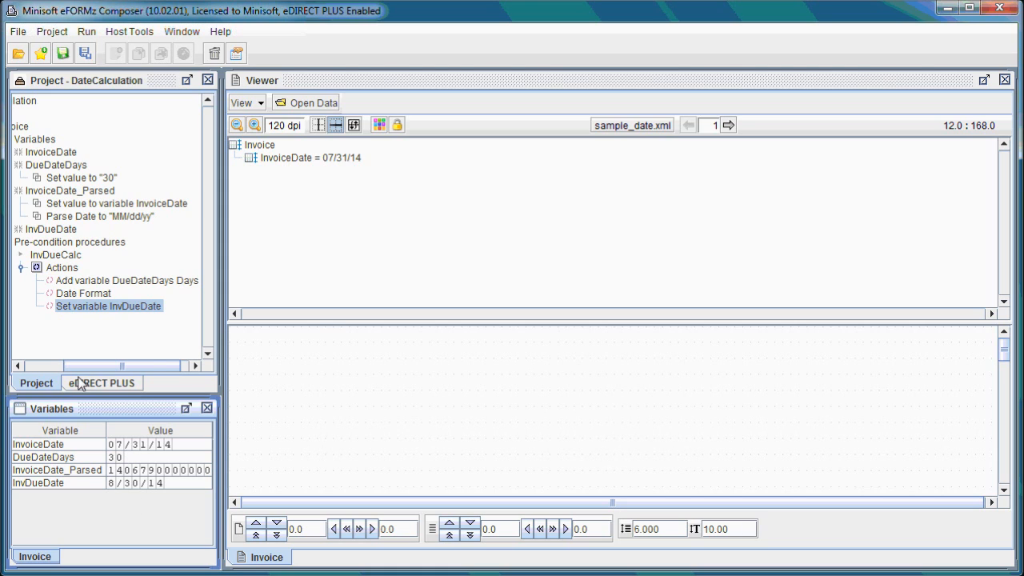
Step: Add a Place Text rule using the InvDueDate variable near the Invoice form's upper-left corner and shift the placed date slightly down and left
{"action": "right_click", "coordinate": [292, 340]}
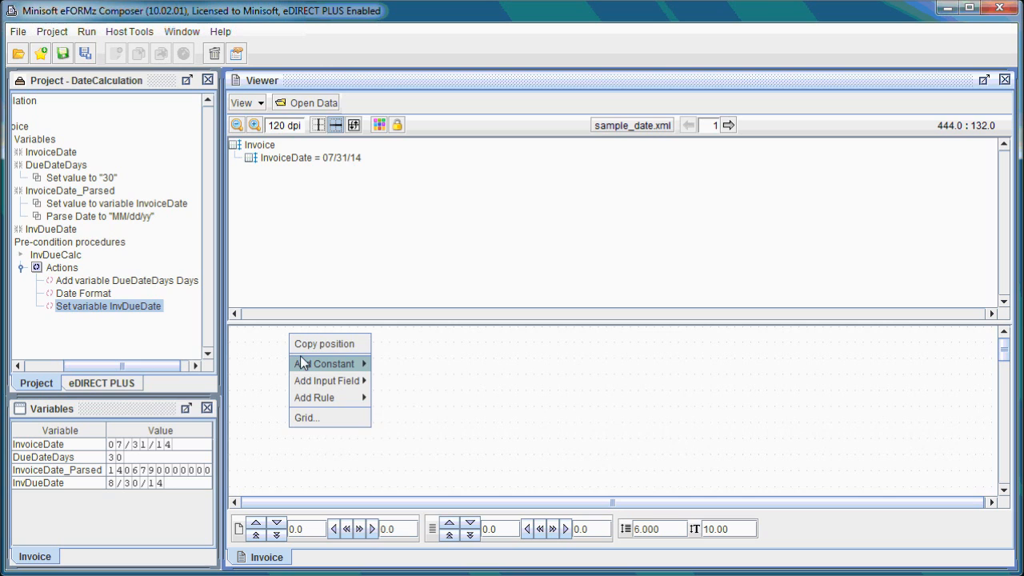
{"action": "mouse_move", "coordinate": [325, 386]}
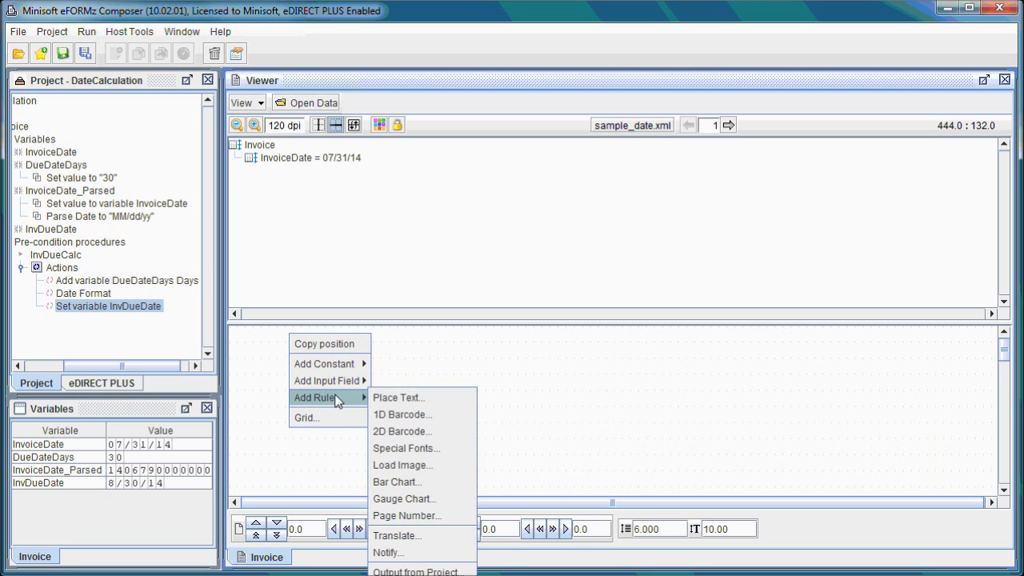
{"action": "left_click", "coordinate": [394, 400]}
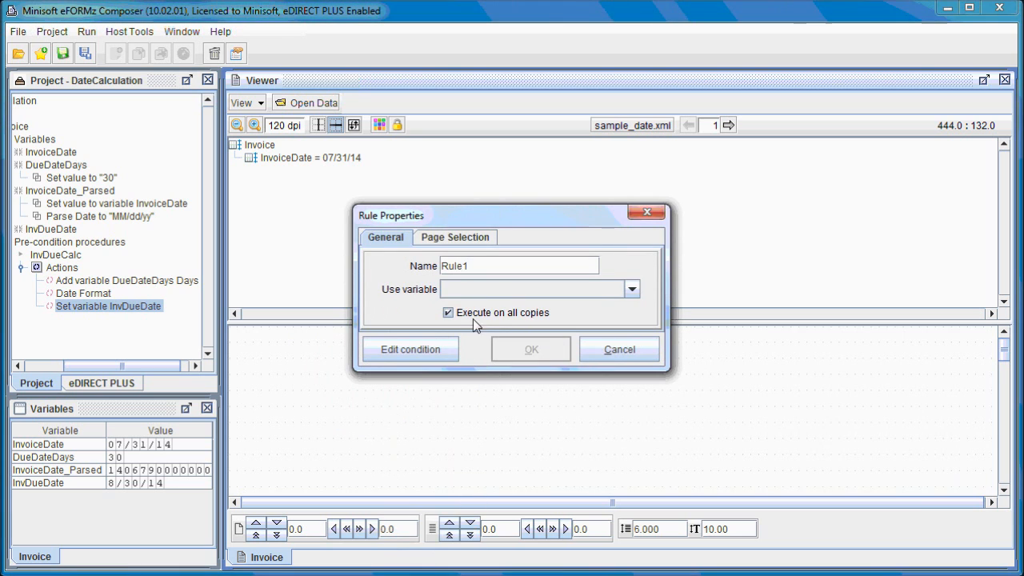
{"action": "left_click", "coordinate": [481, 290]}
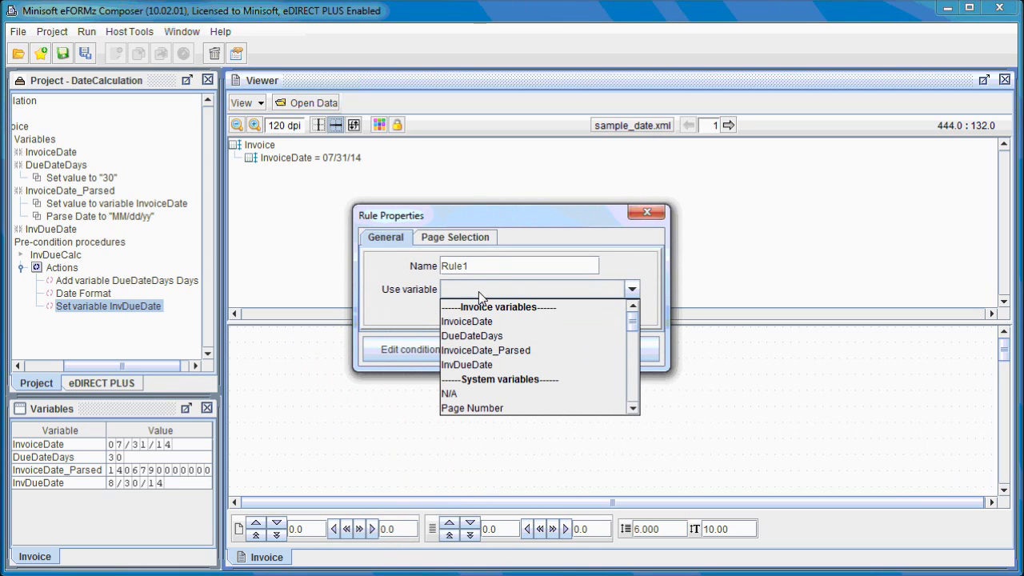
{"action": "left_click", "coordinate": [492, 365]}
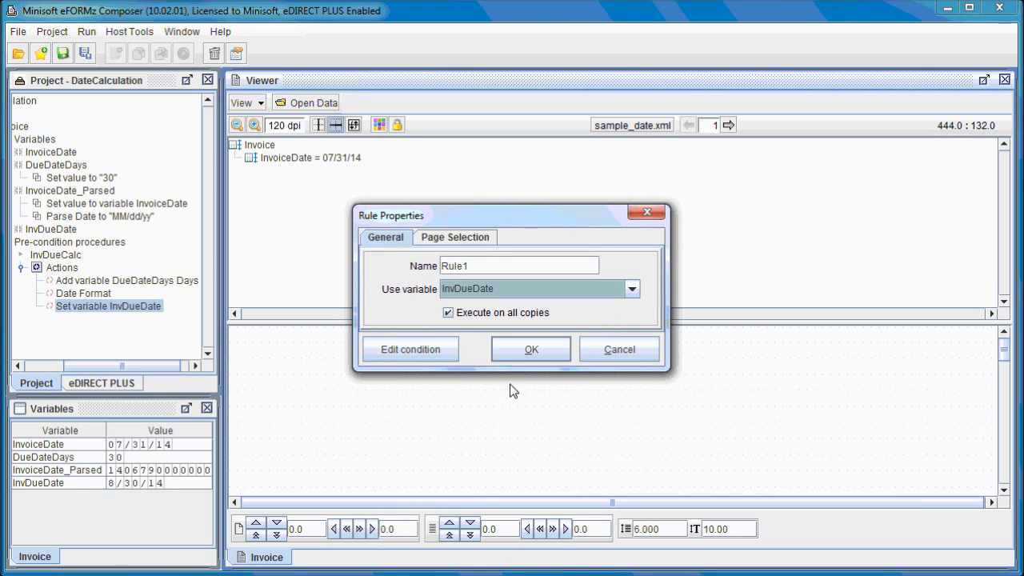
{"action": "left_click", "coordinate": [528, 352]}
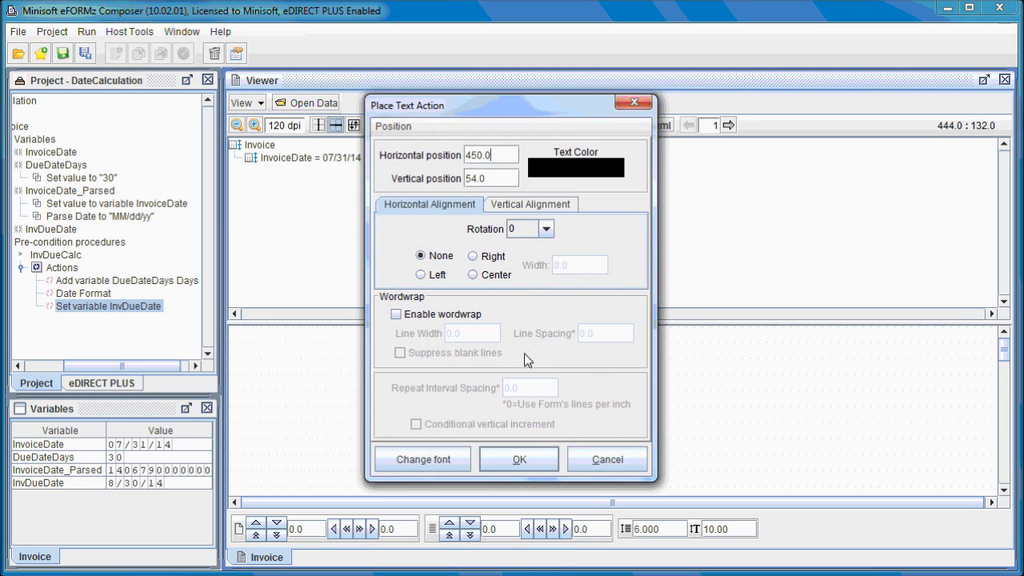
{"action": "left_click", "coordinate": [529, 461]}
{"action": "left_click_drag", "start_coordinate": [311, 336], "coordinate": [293, 356]}
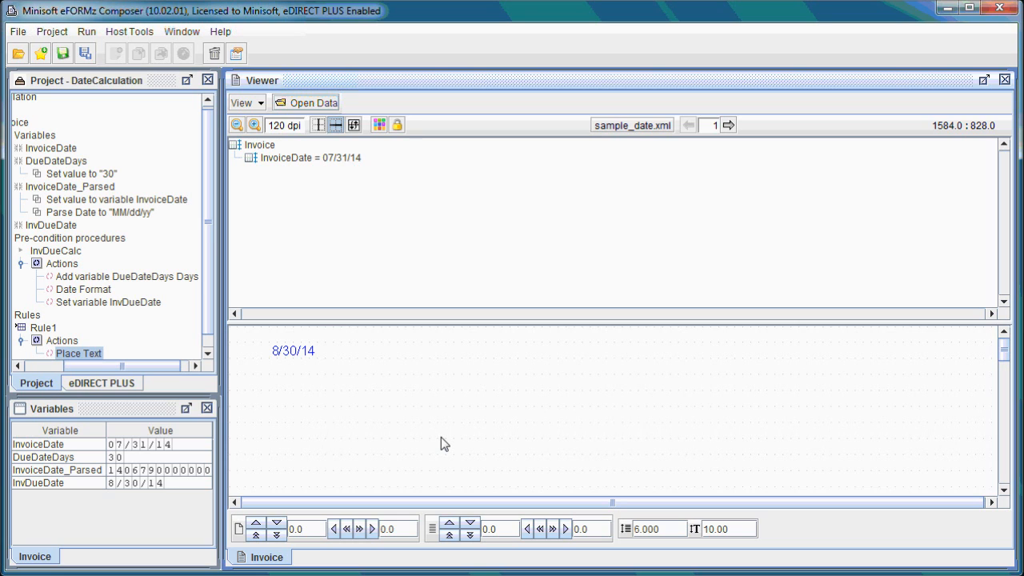
Step: Change the constant assigned to the DueDateDays variable to 60
{"action": "left_click", "coordinate": [144, 364]}
{"action": "left_click_drag", "start_coordinate": [144, 365], "coordinate": [122, 364]}
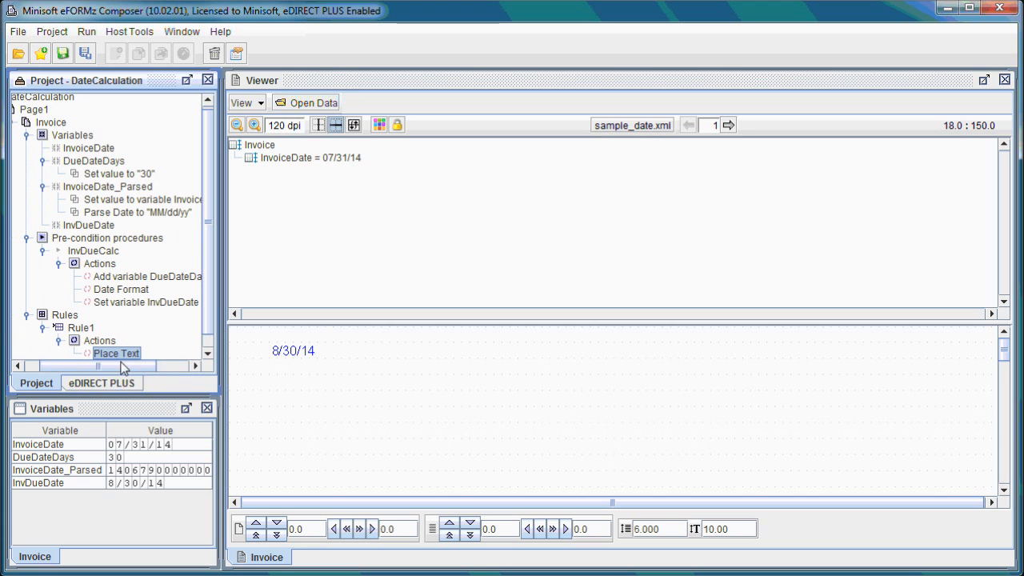
{"action": "right_click", "coordinate": [138, 179]}
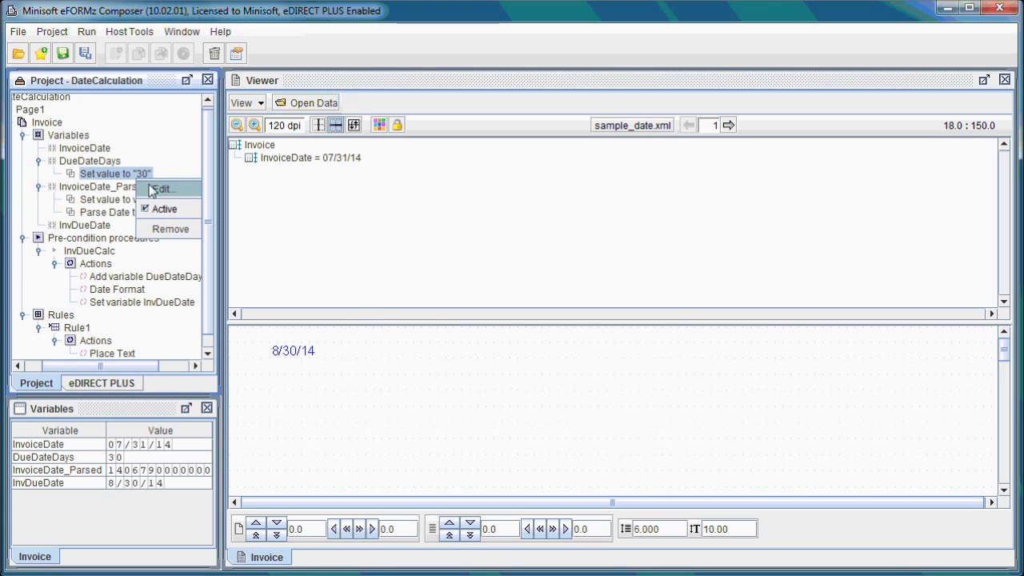
{"action": "left_click", "coordinate": [161, 189]}
{"action": "left_click", "coordinate": [371, 233]}
{"action": "key", "text": "BackSpace"}
{"action": "type", "text": "60"}
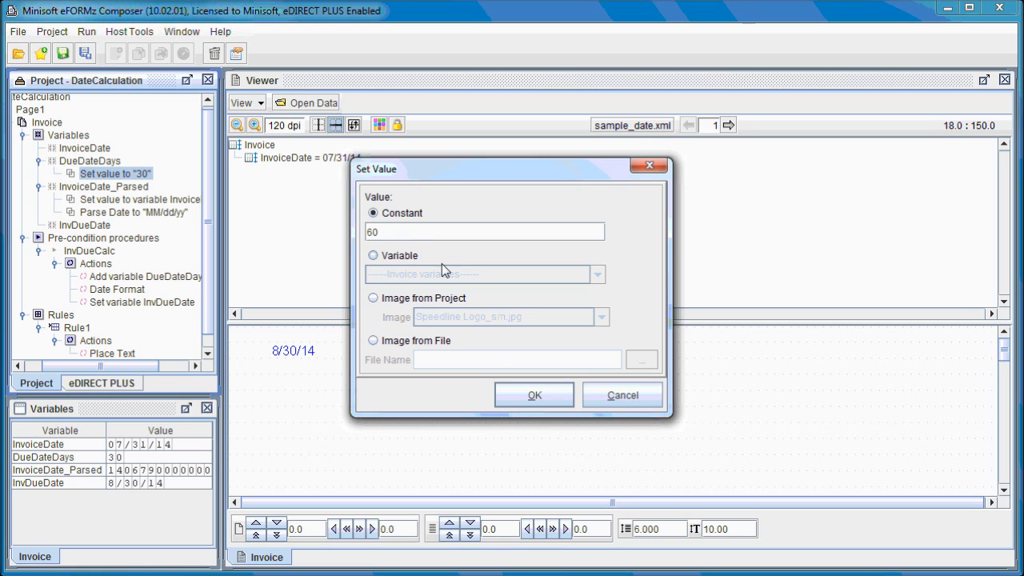
{"action": "left_click", "coordinate": [520, 392]}
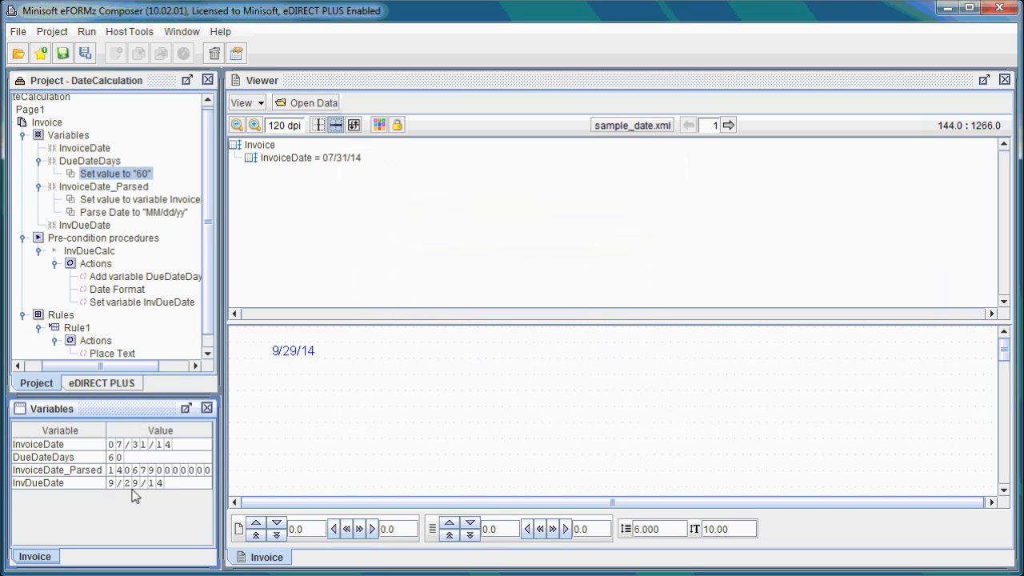
{"action": "left_click", "coordinate": [299, 378]}
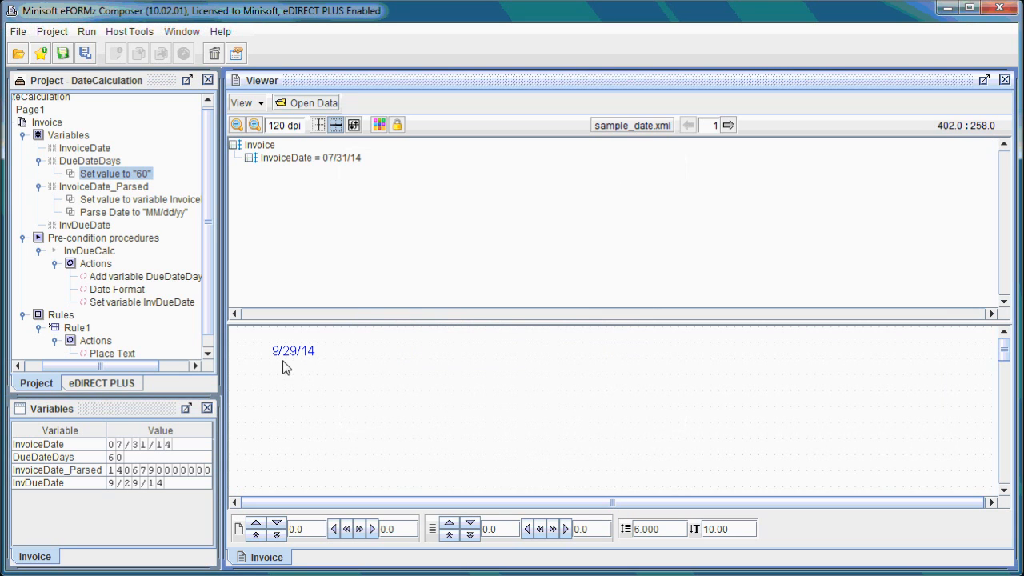